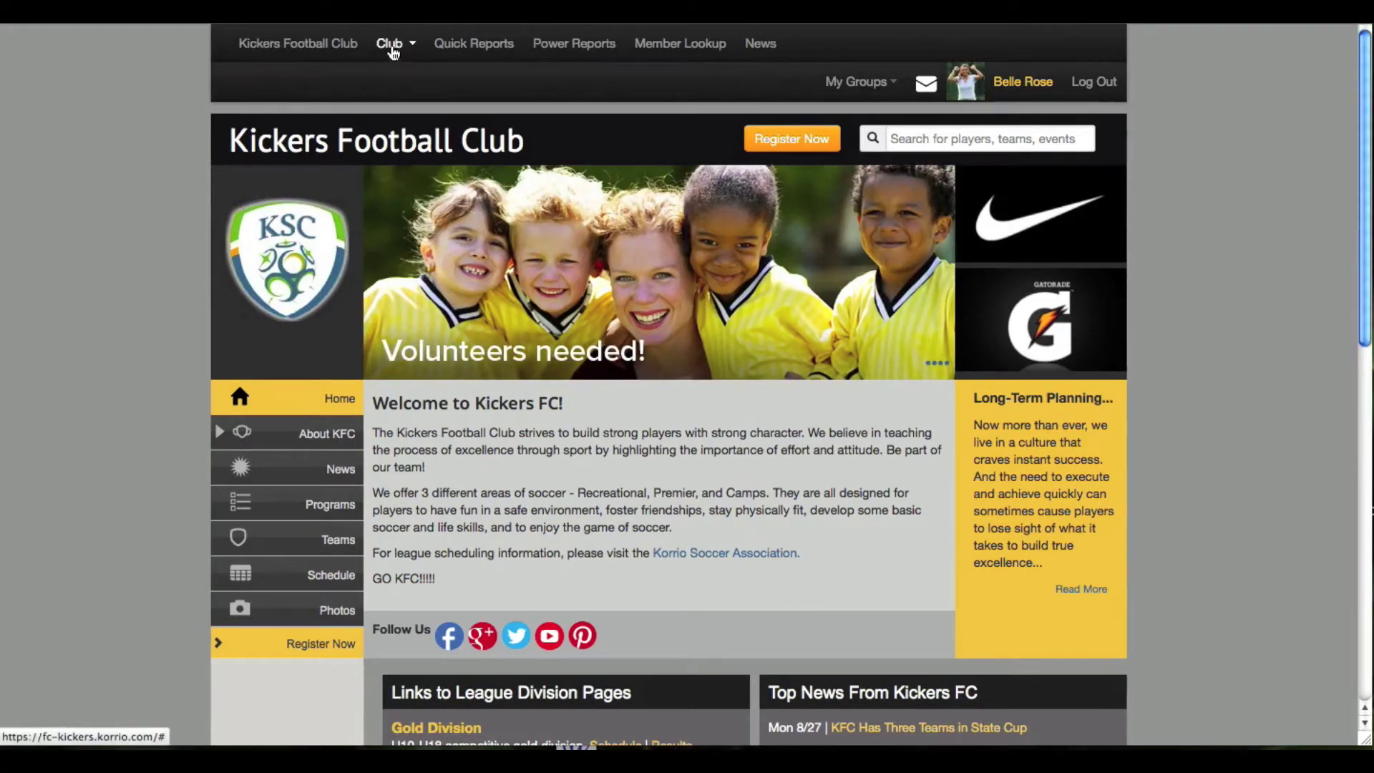
- Open the club's agreements list and view the versions of the latest Medical Consent and Liability Release Form
left_click(392, 50)
mouse_move(391, 134)
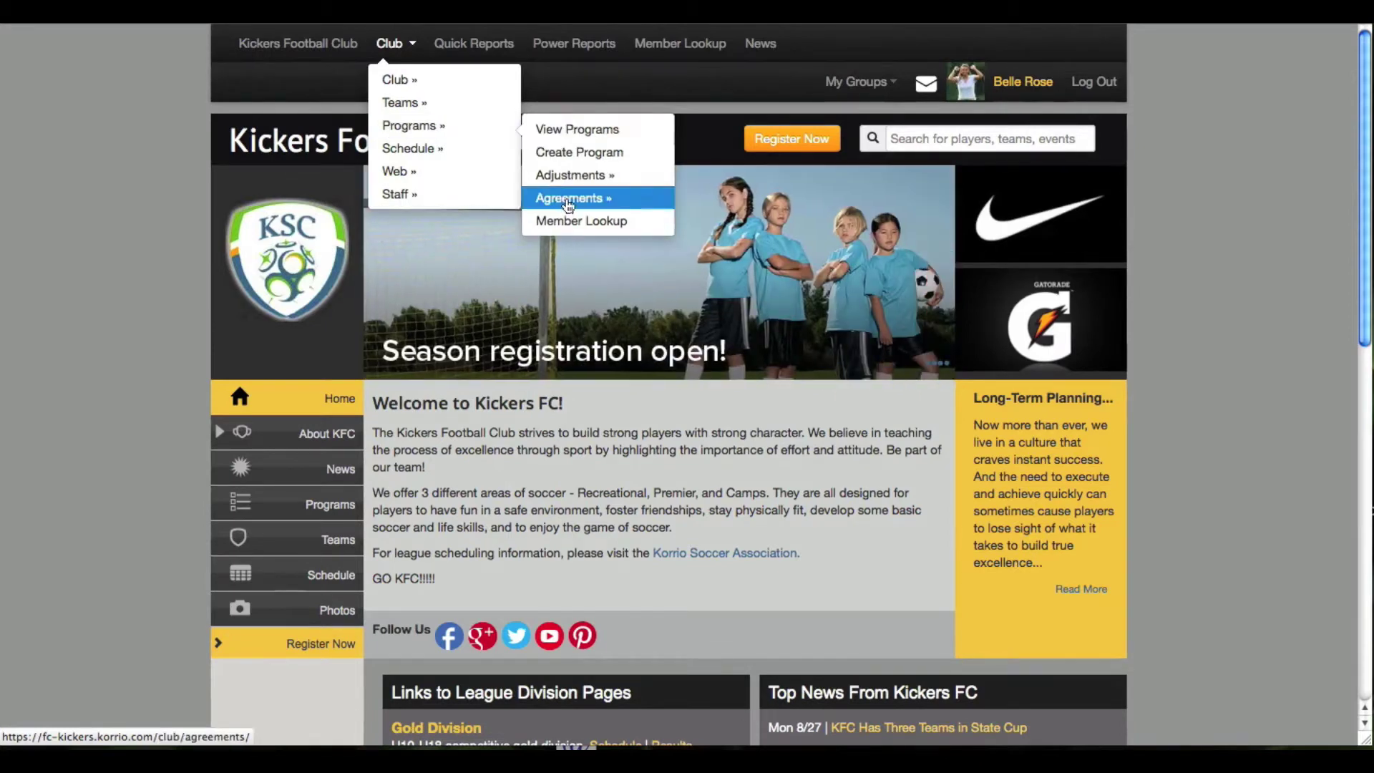
mouse_move(573, 205)
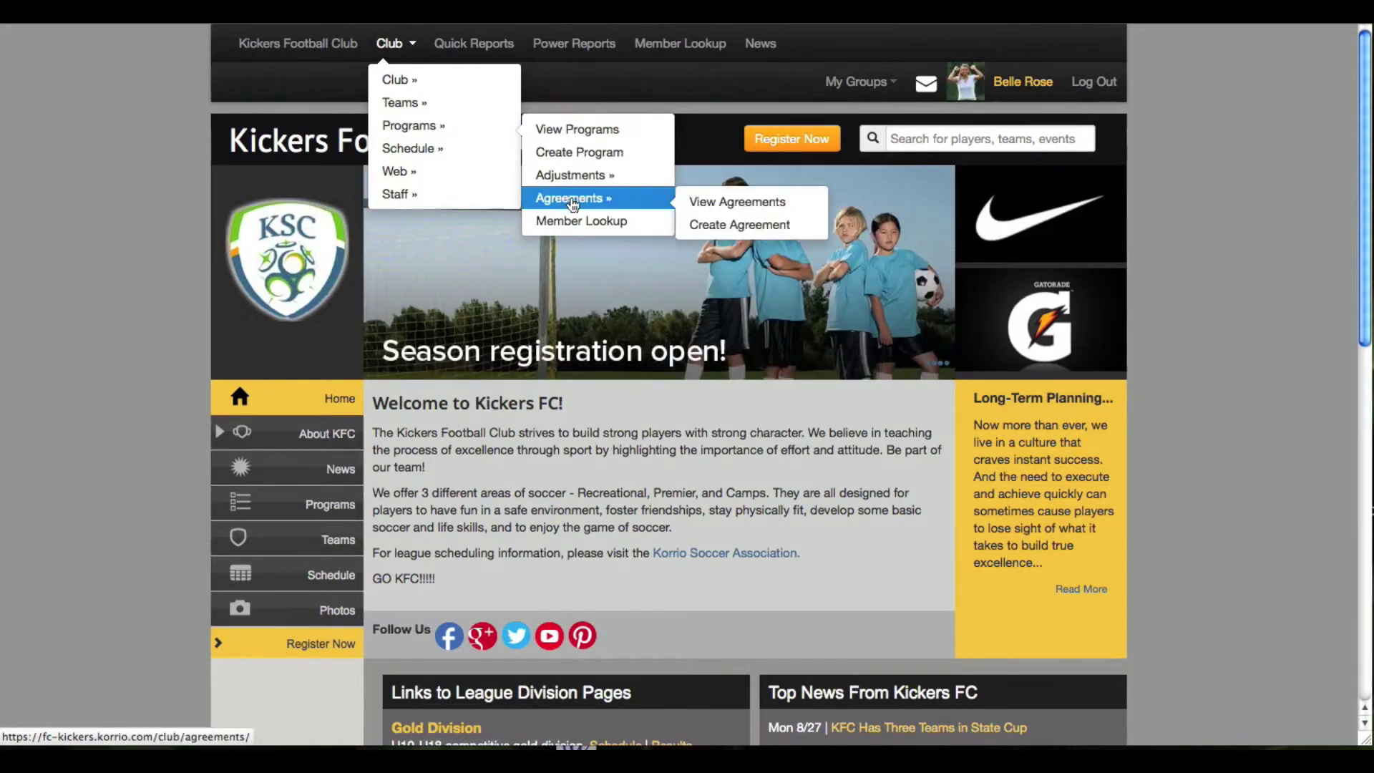
left_click(730, 205)
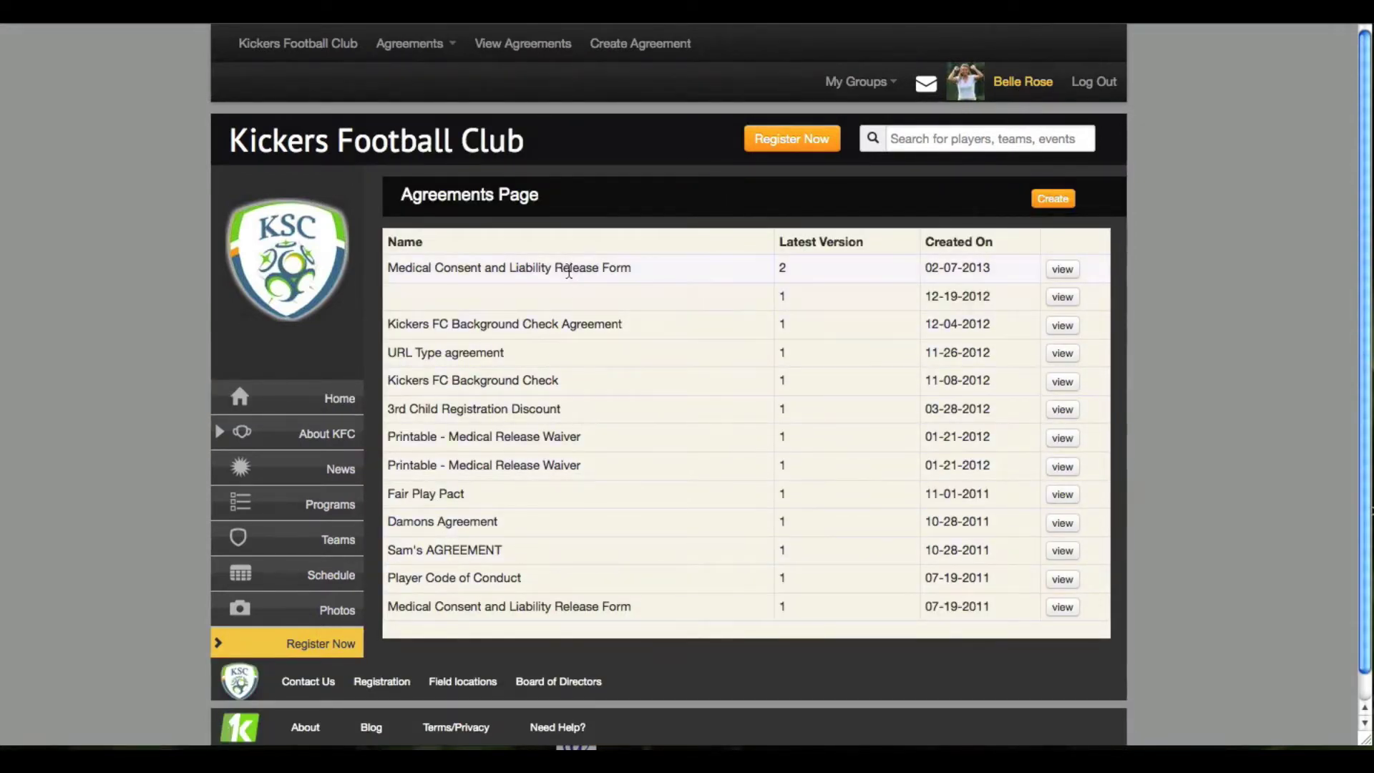
left_click(1062, 270)
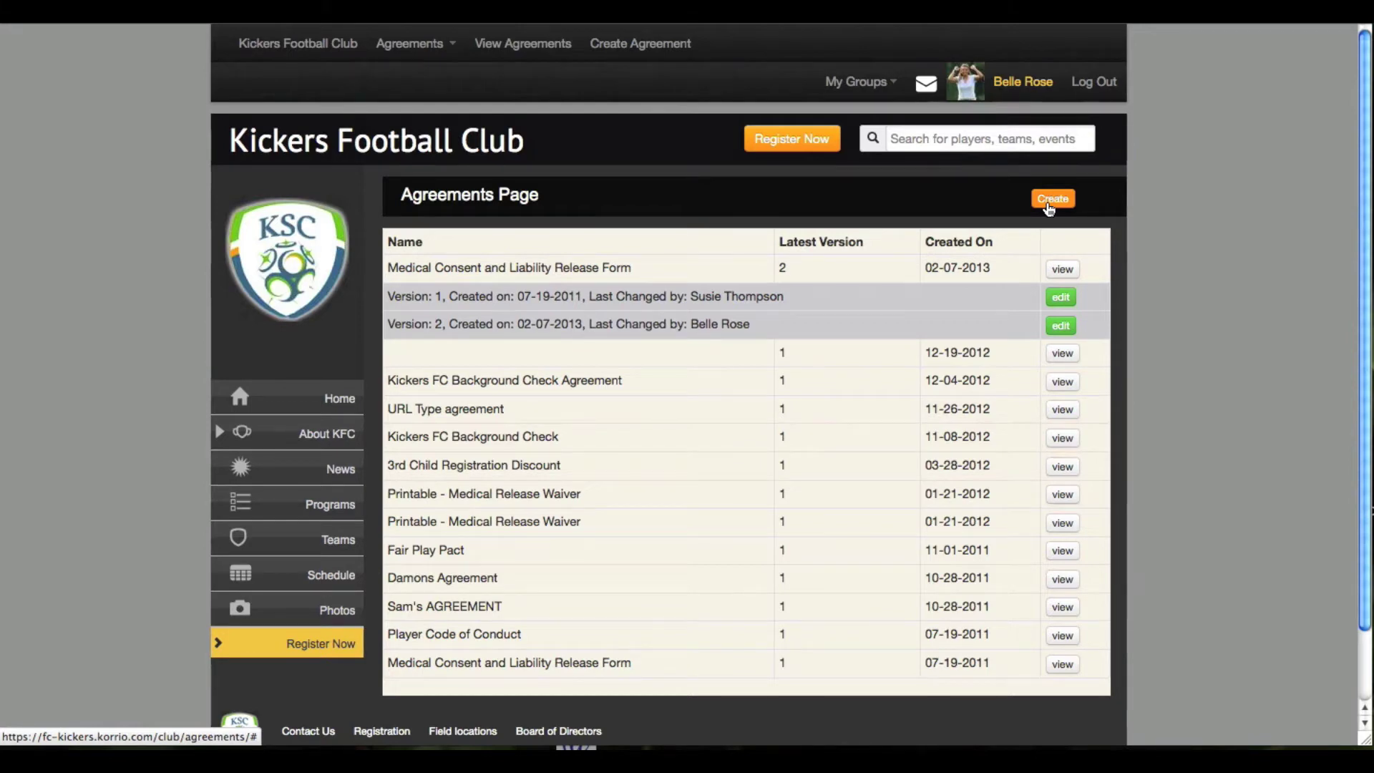
- Go to the club's program adjustments and open the Early Registration Discount for editing
left_click(410, 46)
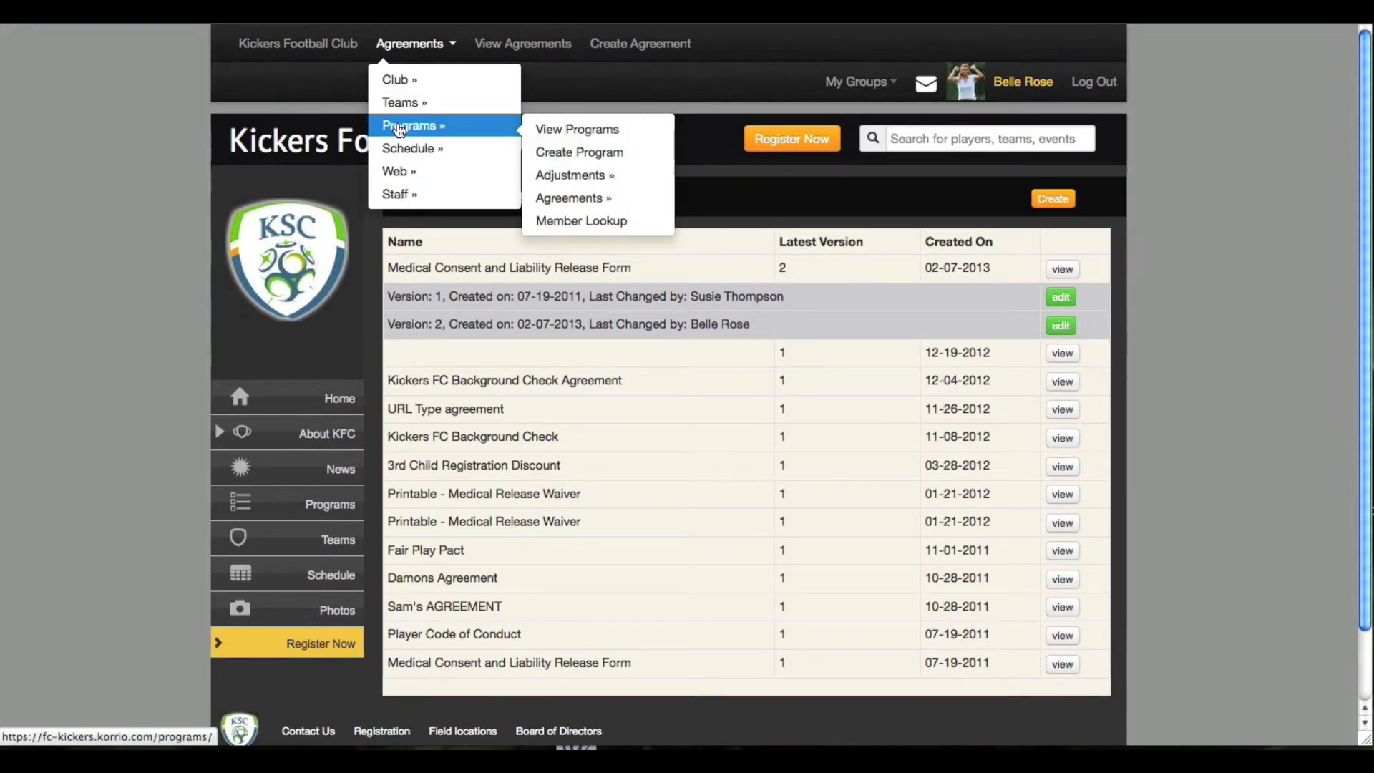
mouse_move(566, 185)
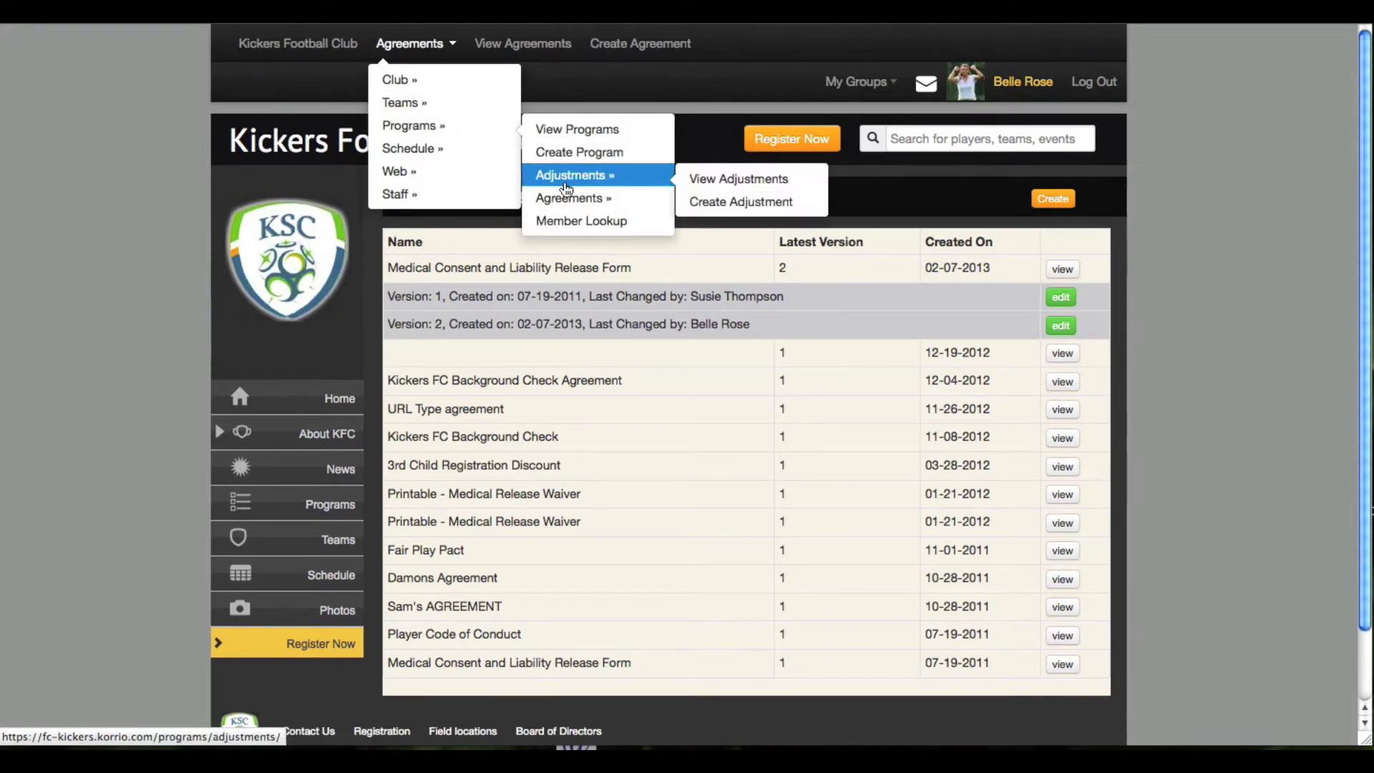
left_click(737, 182)
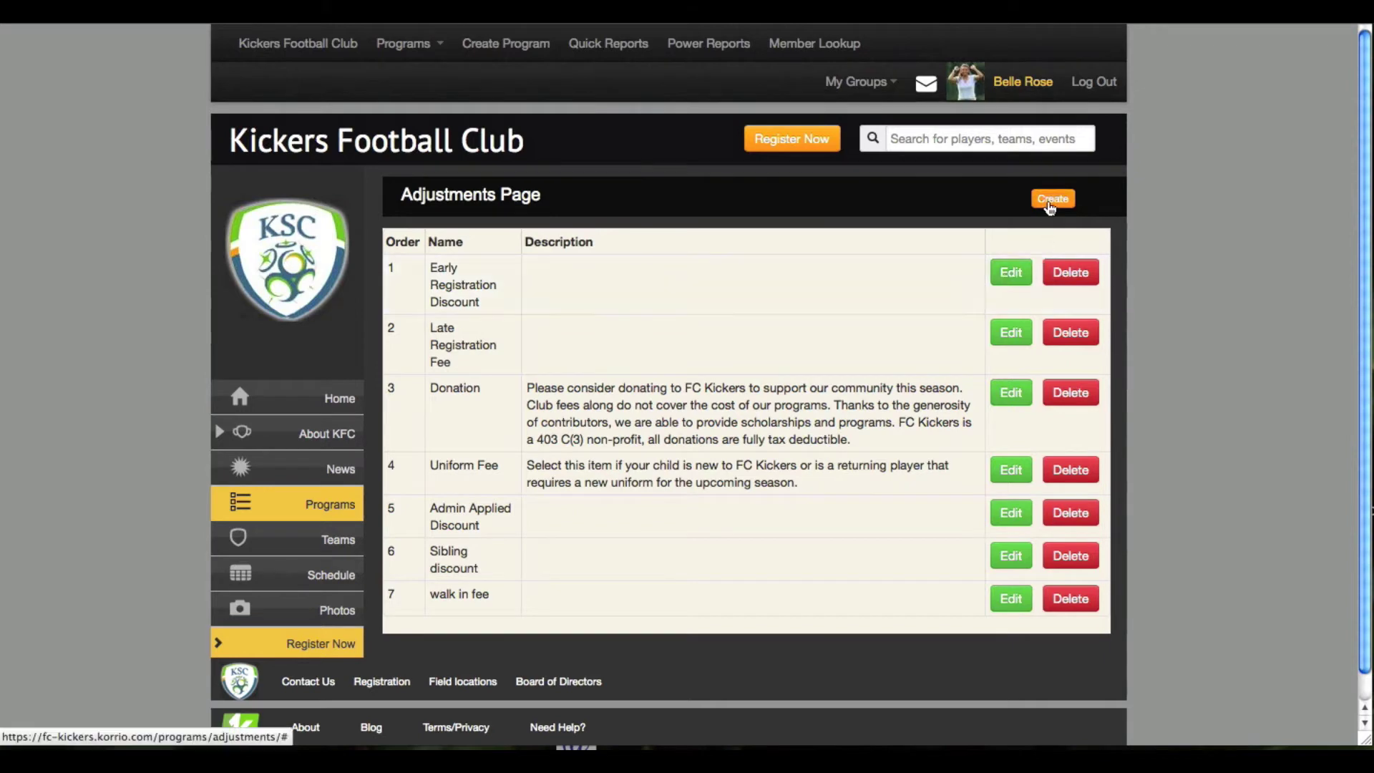
left_click(1010, 274)
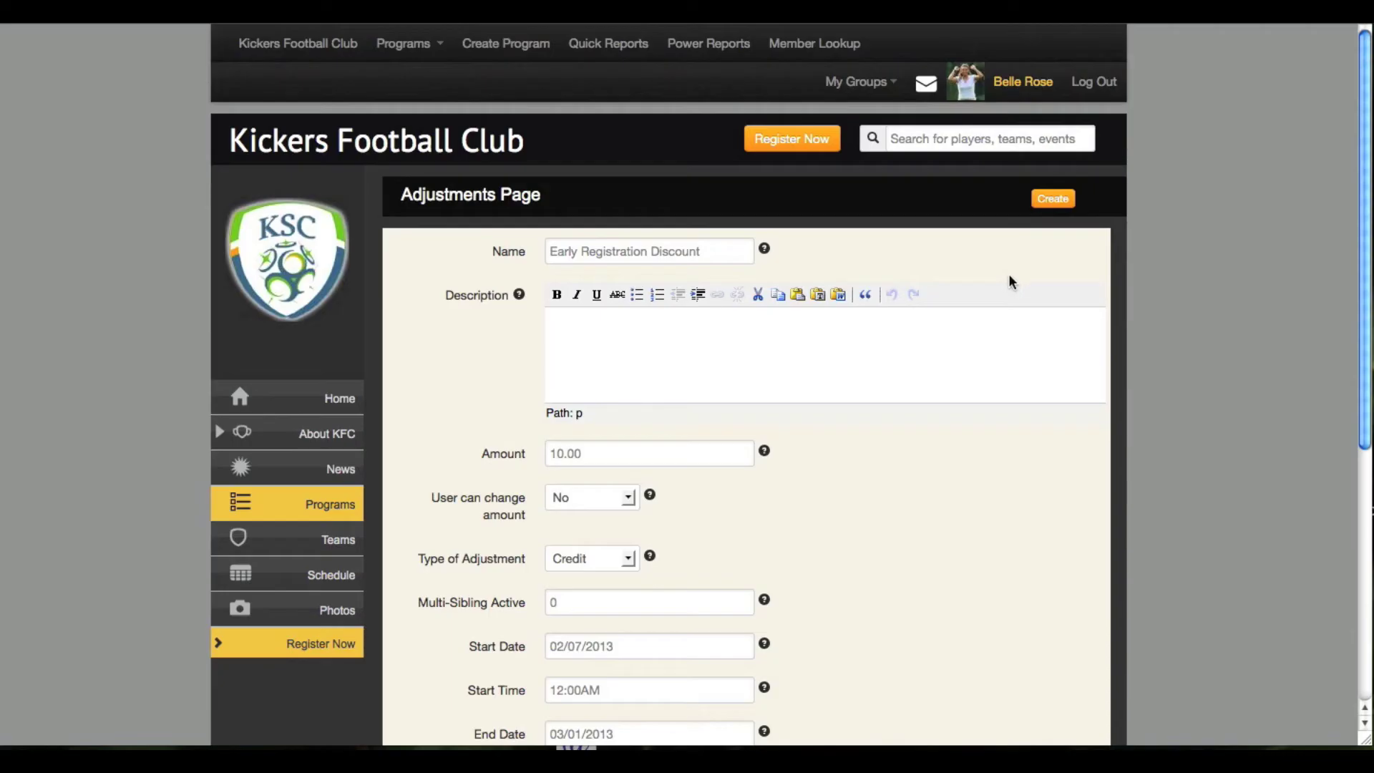
- Set the Early Registration Discount's end date to 03/30/2013 and save the changes
scroll(1009, 282, "down", 3)
scroll(1009, 281, "down", 3)
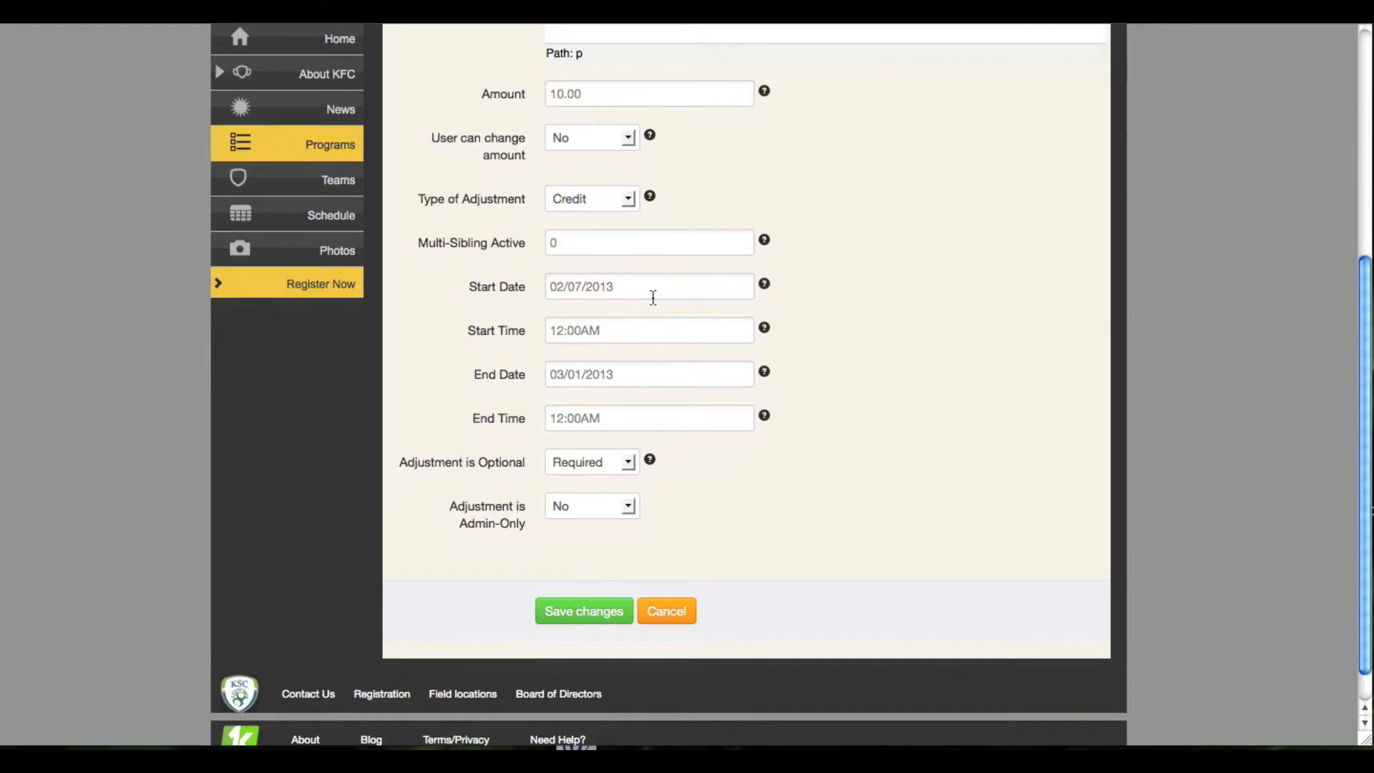
scroll(939, 296, "up", 5)
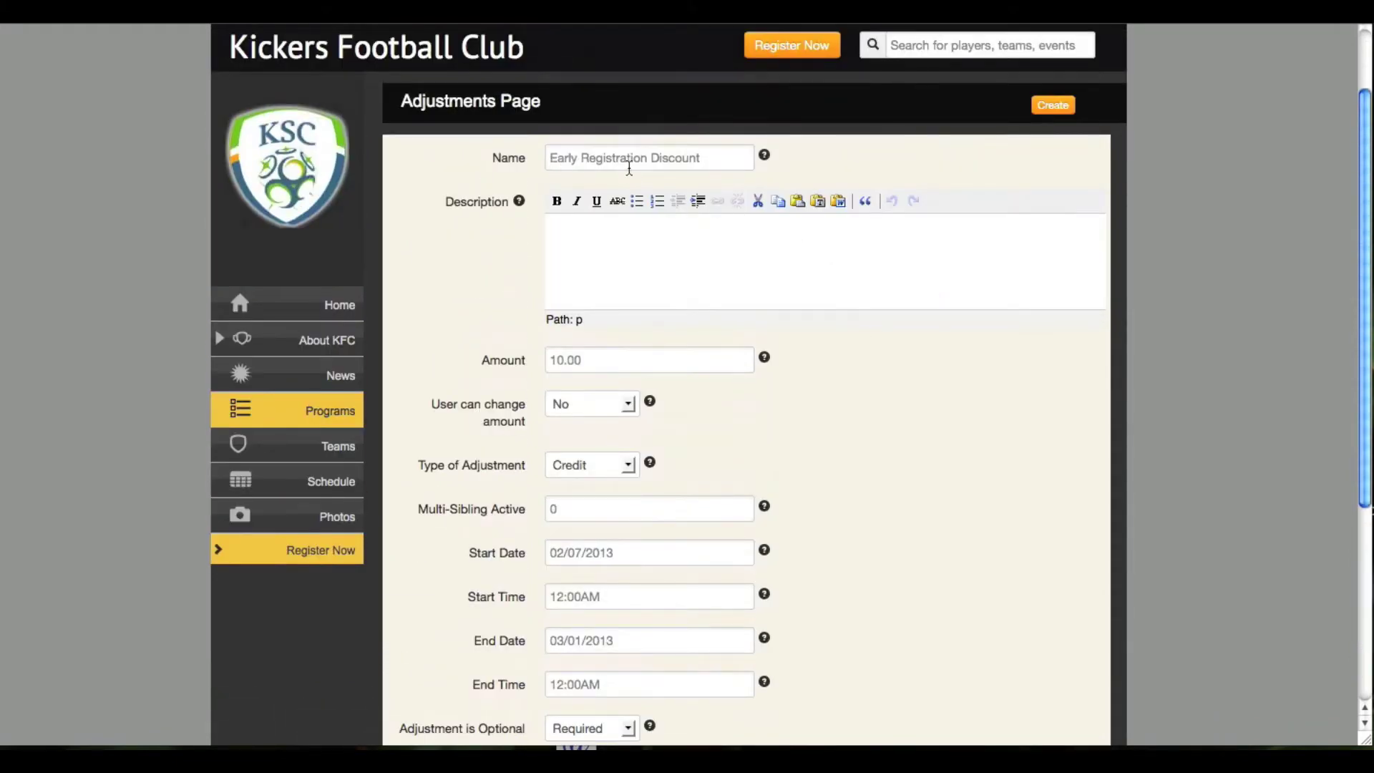
scroll(972, 447, "down", 3)
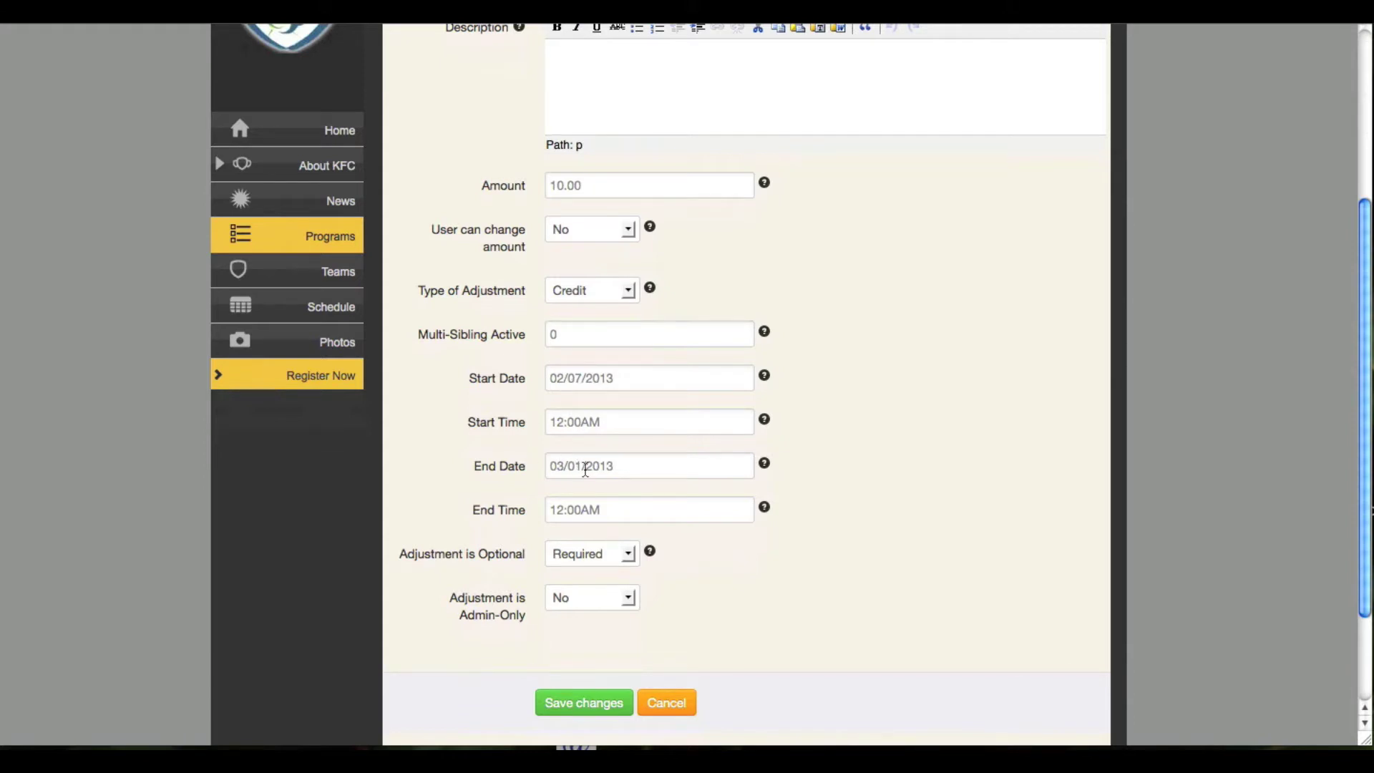
scroll(861, 566, "down", 2)
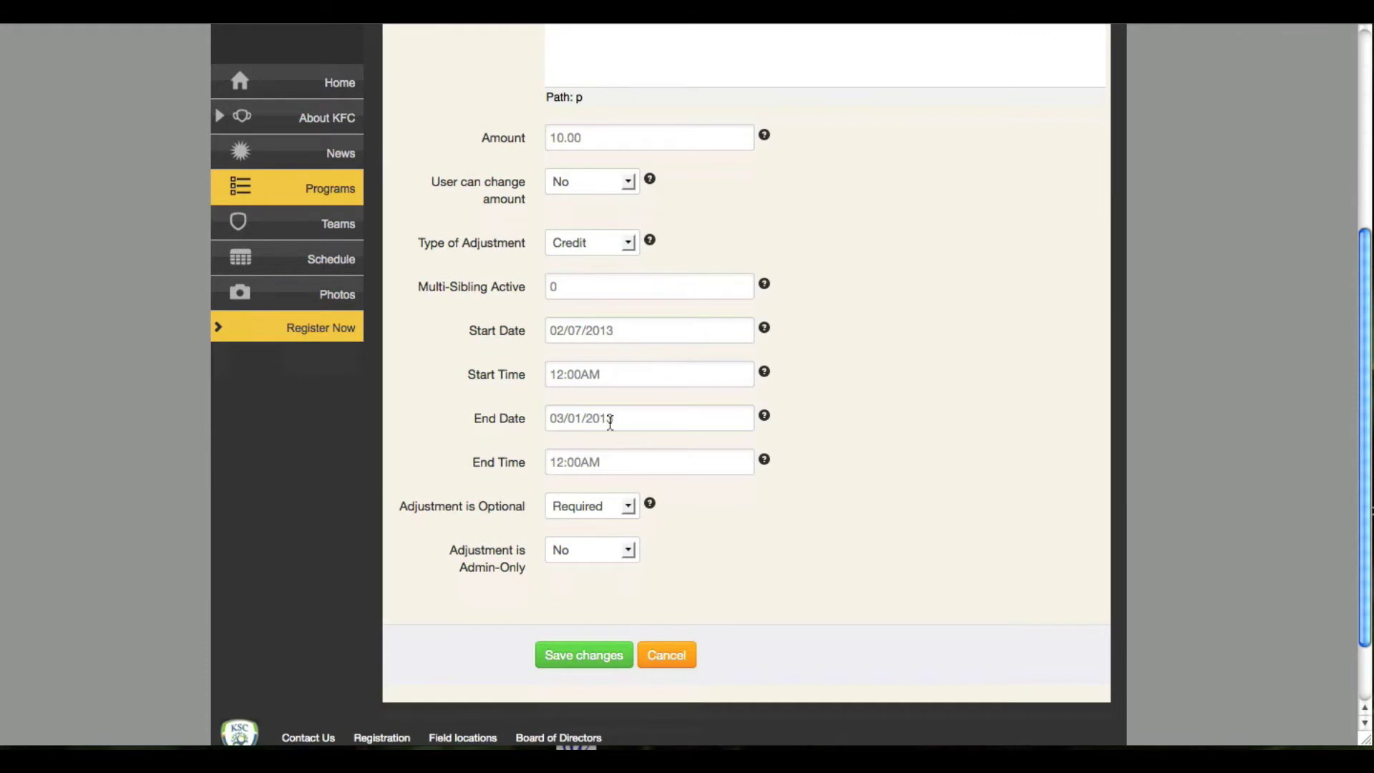
left_click(609, 422)
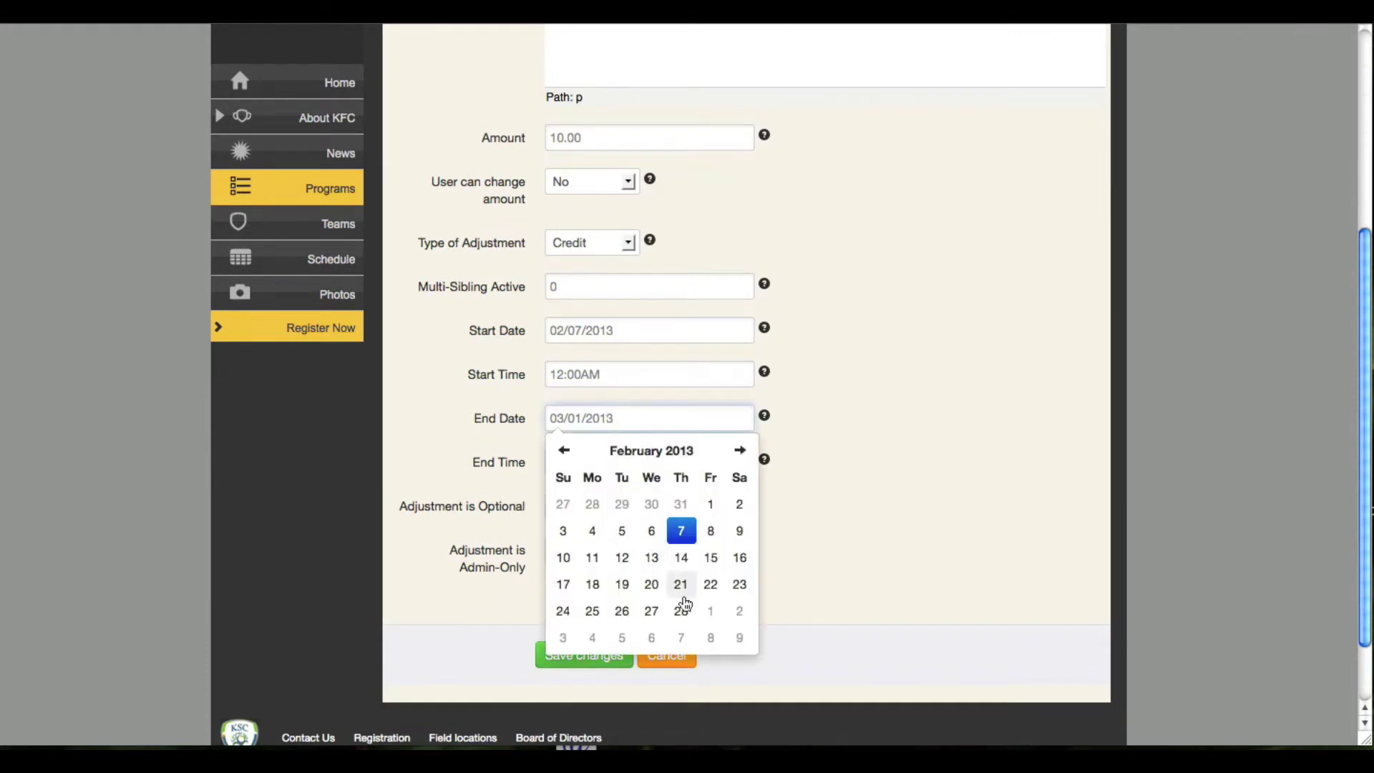
left_click(740, 450)
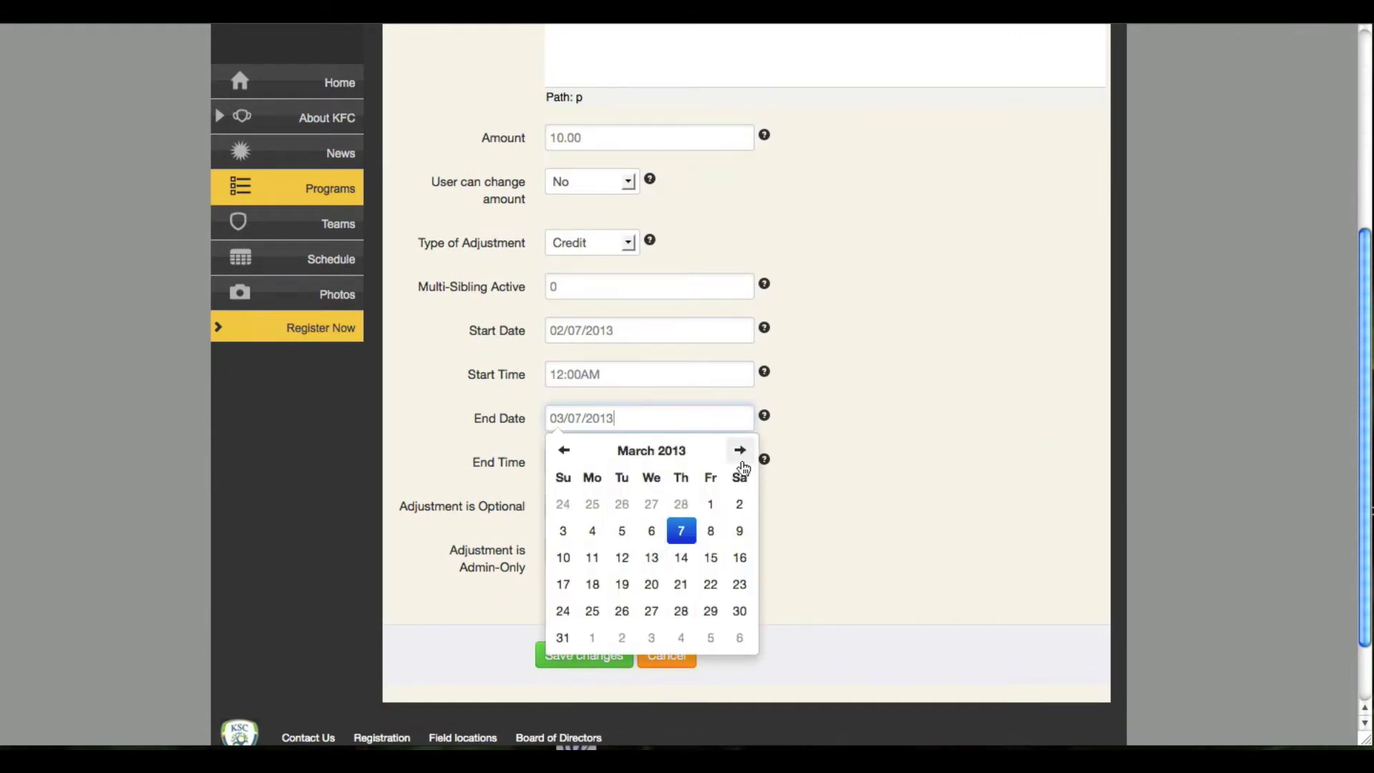
left_click(737, 609)
left_click(596, 656)
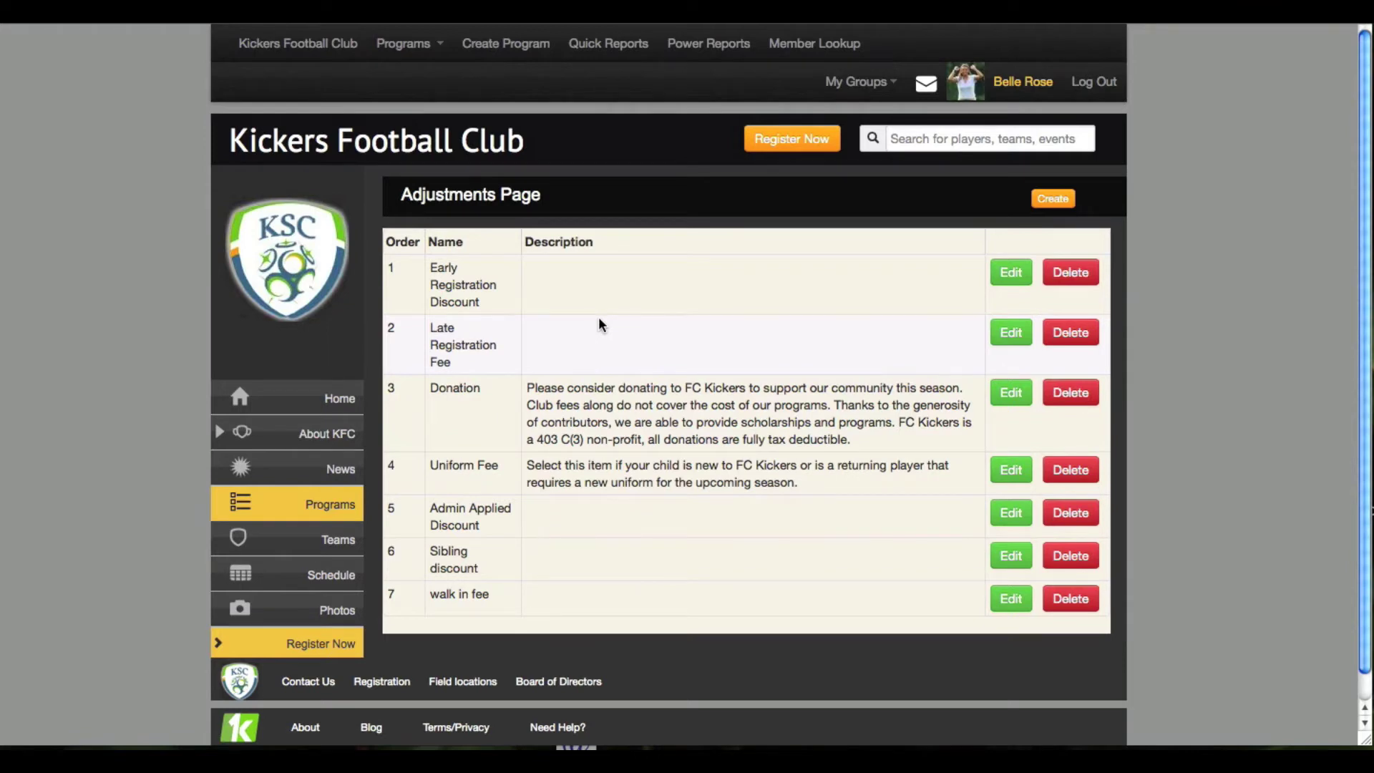
- Go to the programs list and open "1. Fall 2013 U11-U17 Recreational" for editing
left_click(399, 44)
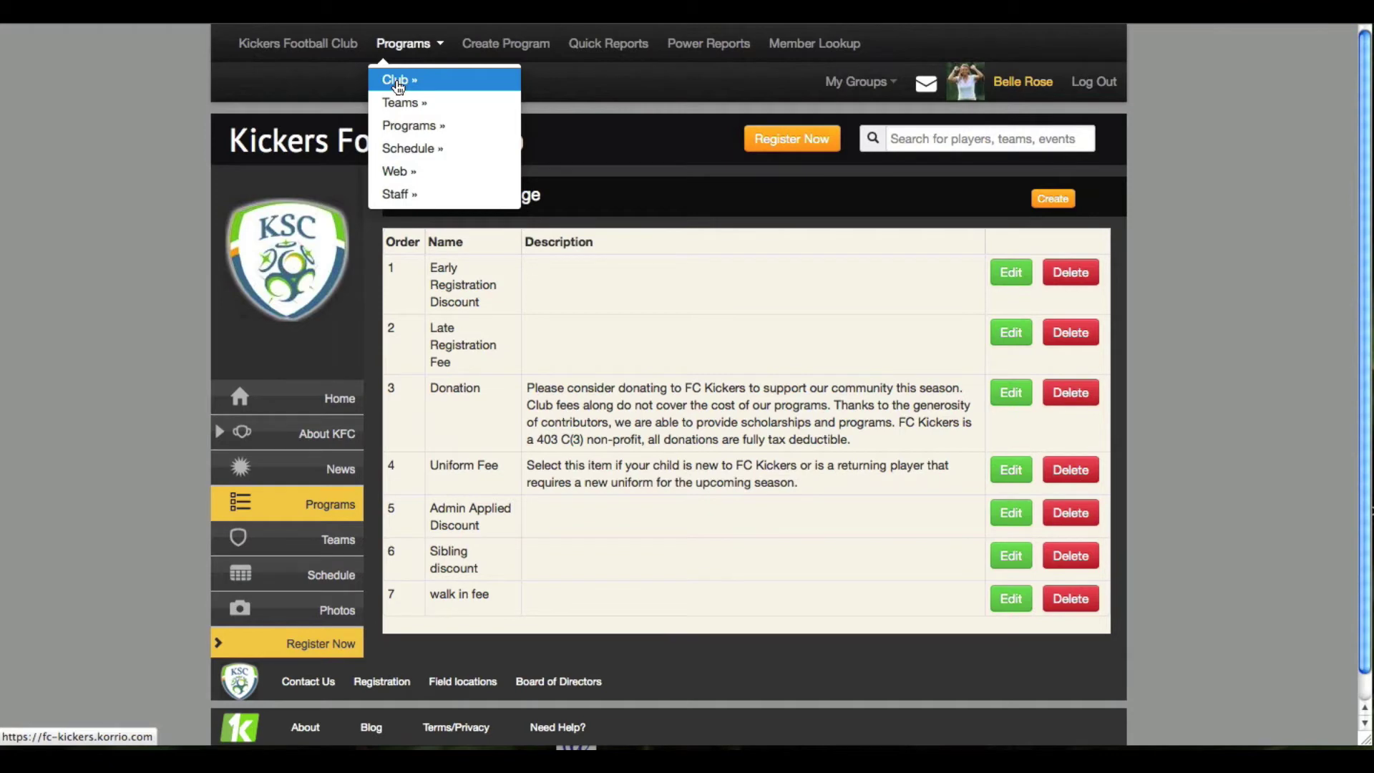
mouse_move(396, 136)
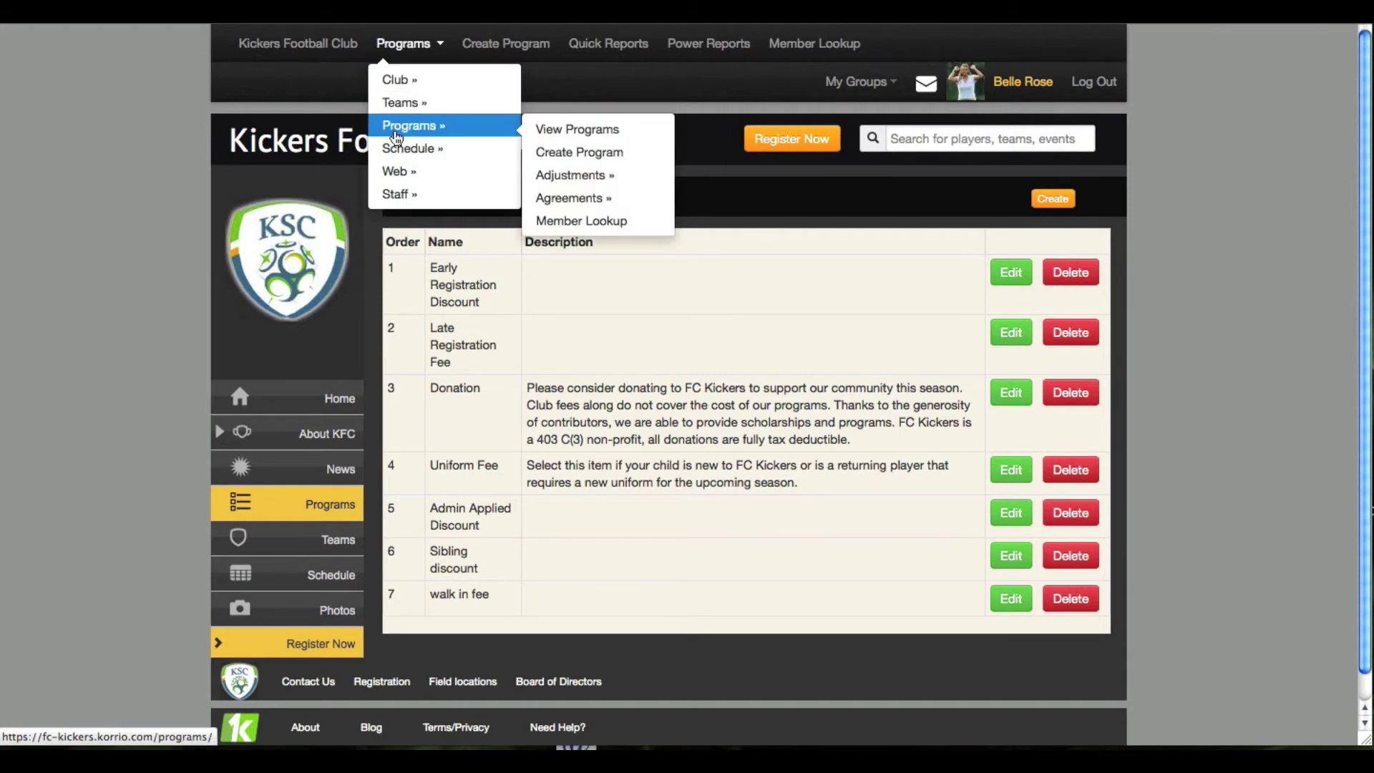
left_click(571, 134)
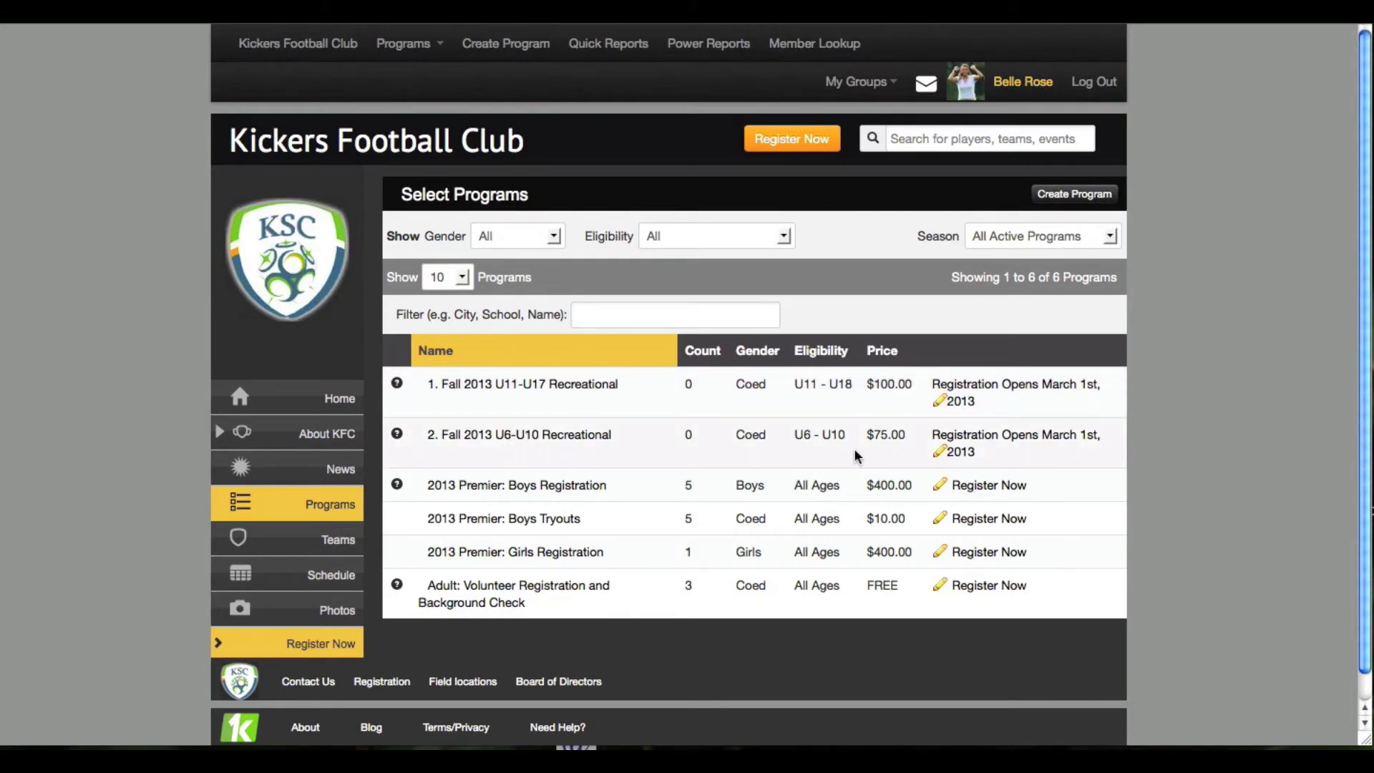
left_click(939, 401)
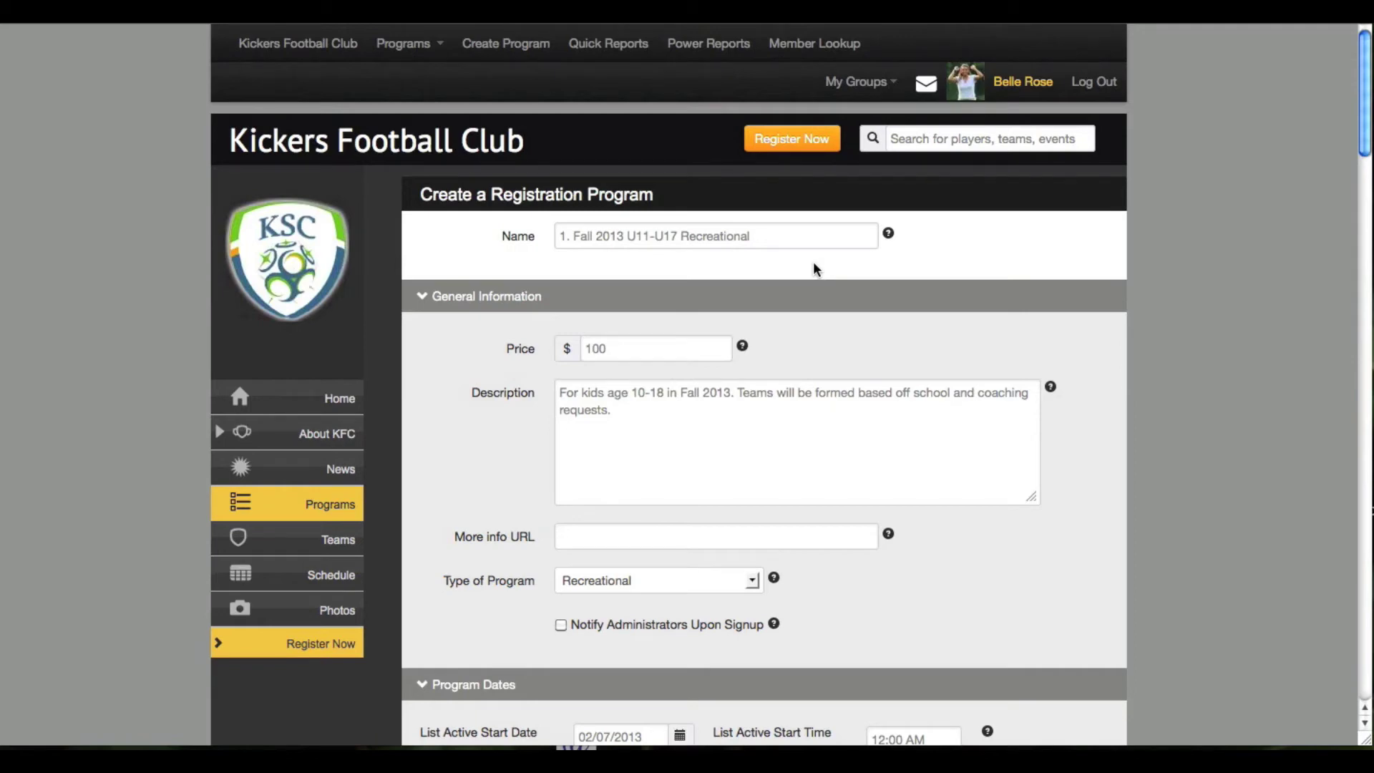
- Check the available program types, then enable administrator notification upon signup and select the first listed administrator
scroll(830, 272, "down", 1)
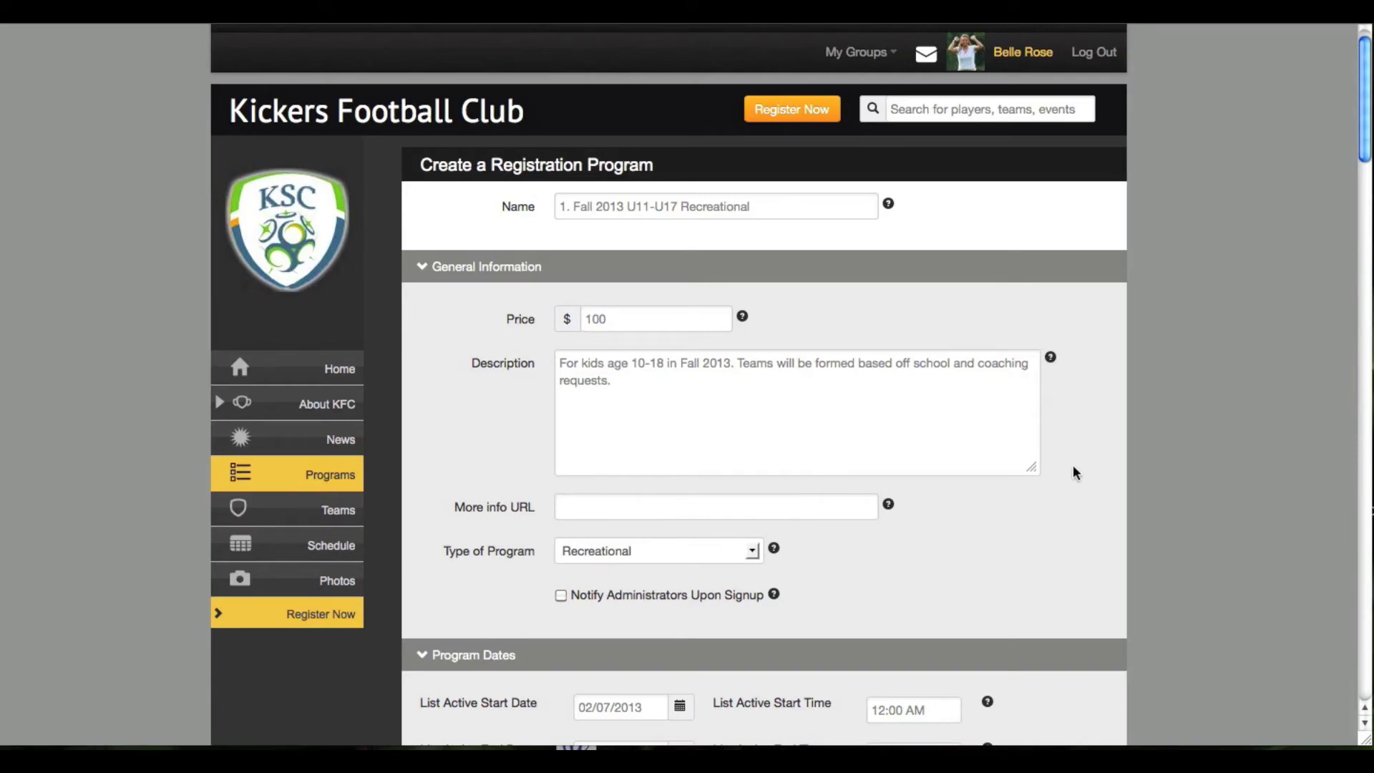
scroll(1170, 438, "down", 5)
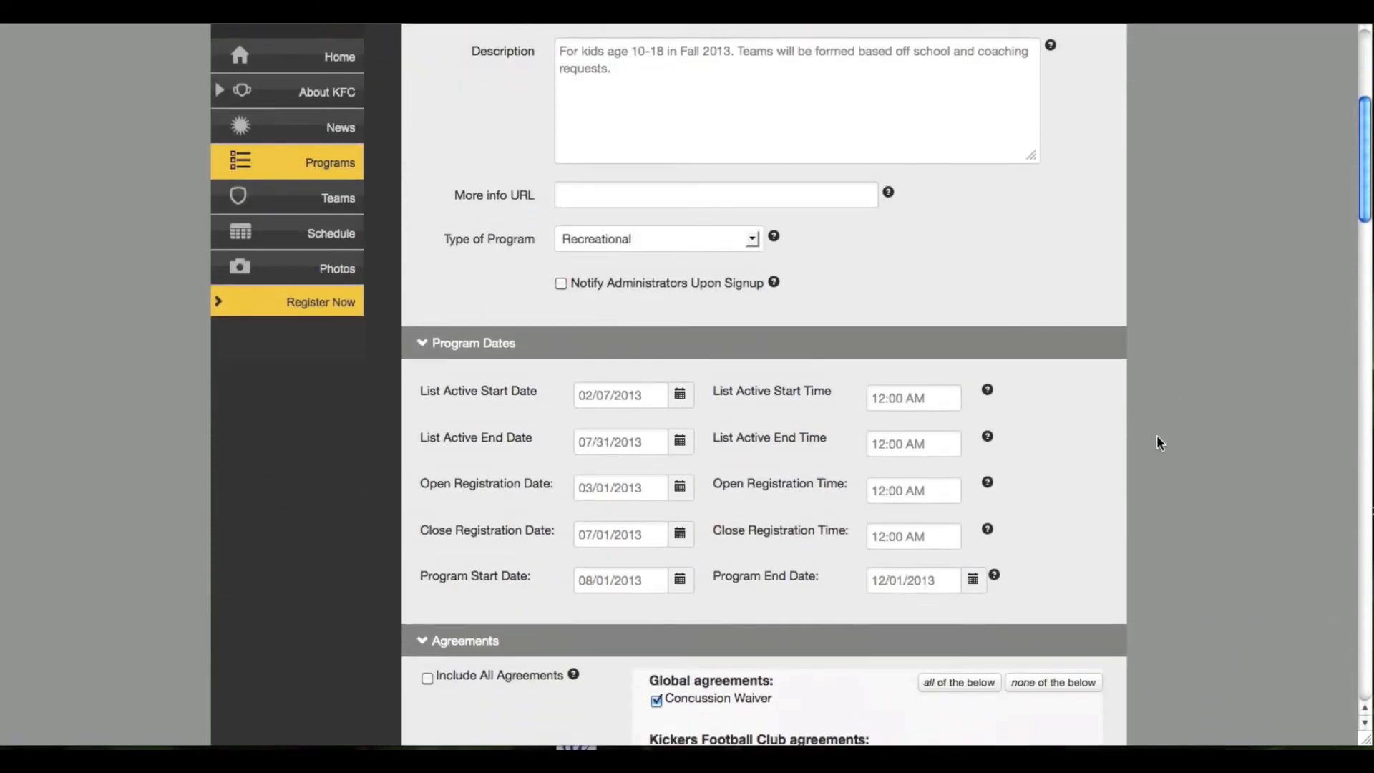
left_click(580, 246)
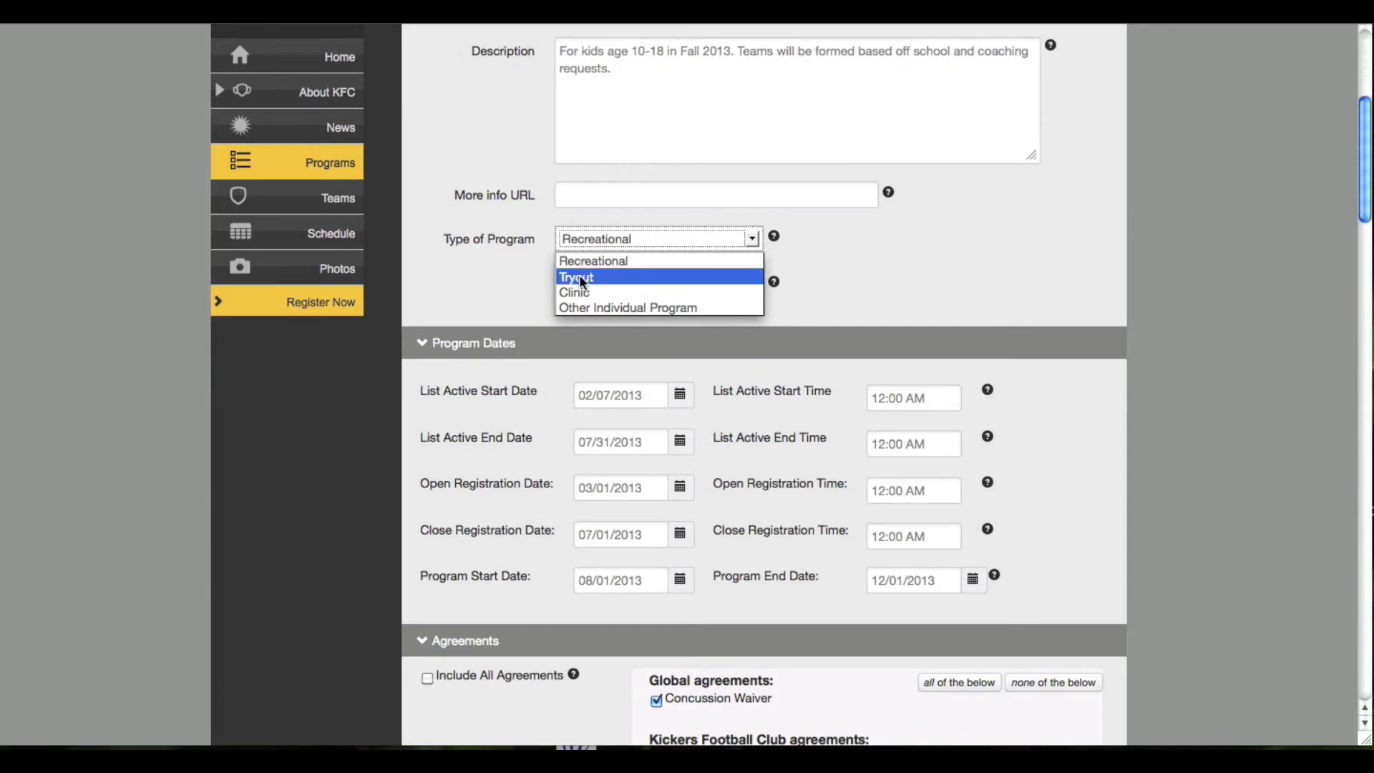
left_click(509, 270)
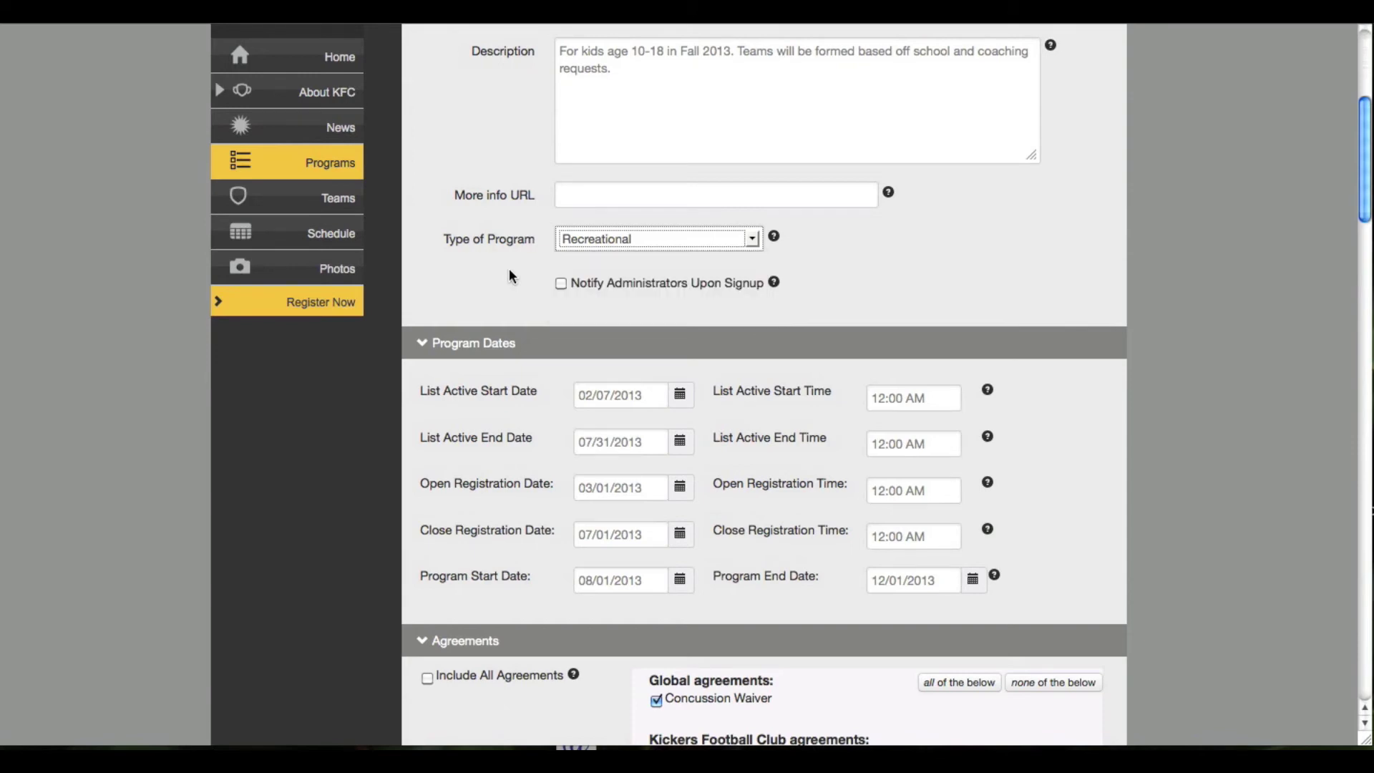
left_click(560, 283)
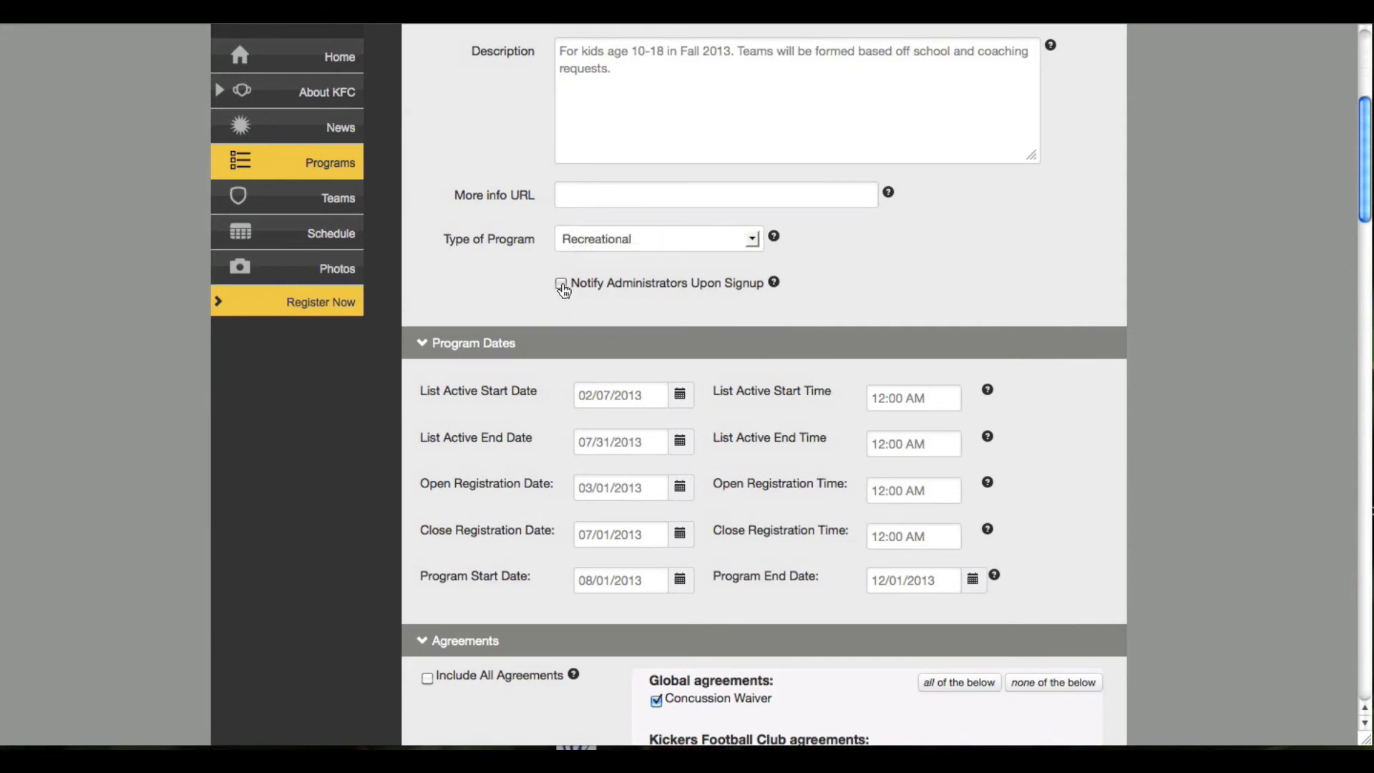
left_click(560, 330)
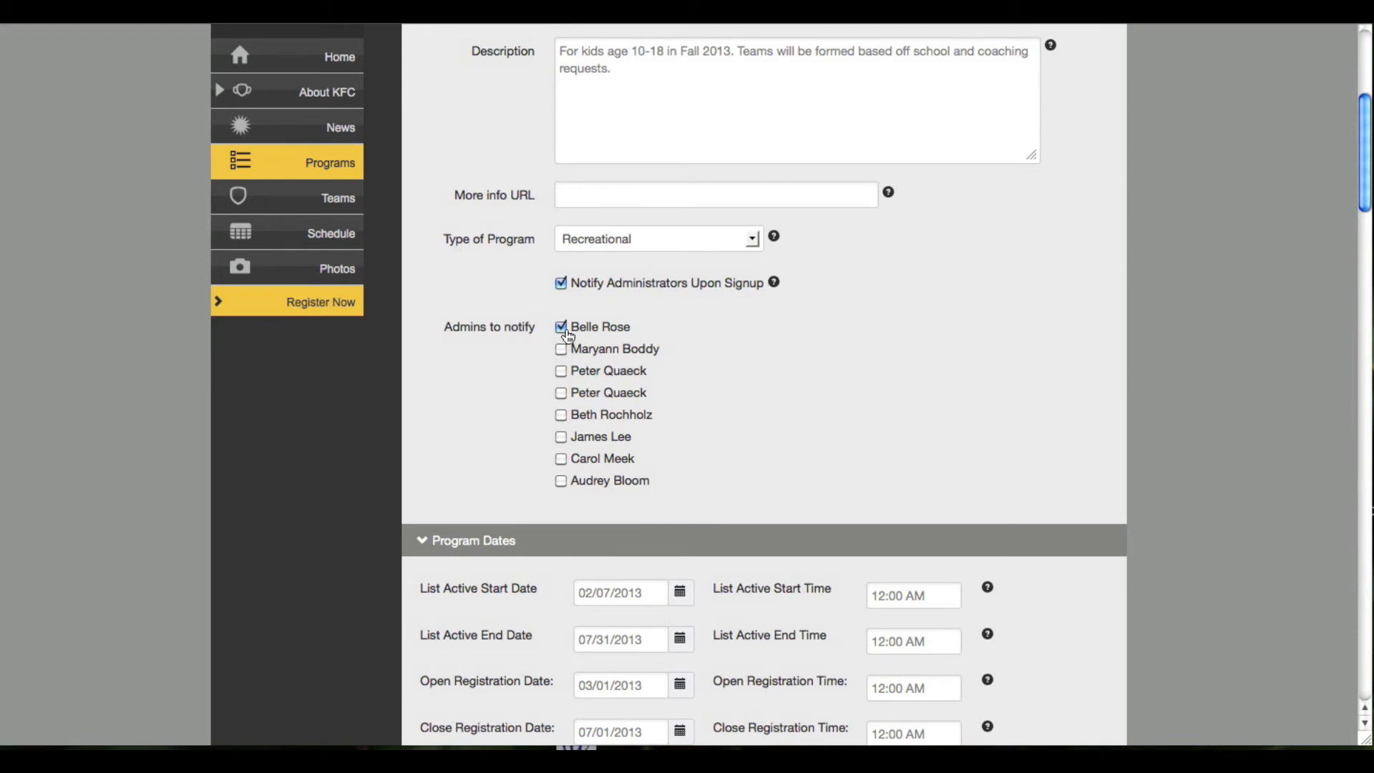
- Review the program dates, then toggle the Concussion Waiver agreement off and back on
scroll(737, 440, "down", 5)
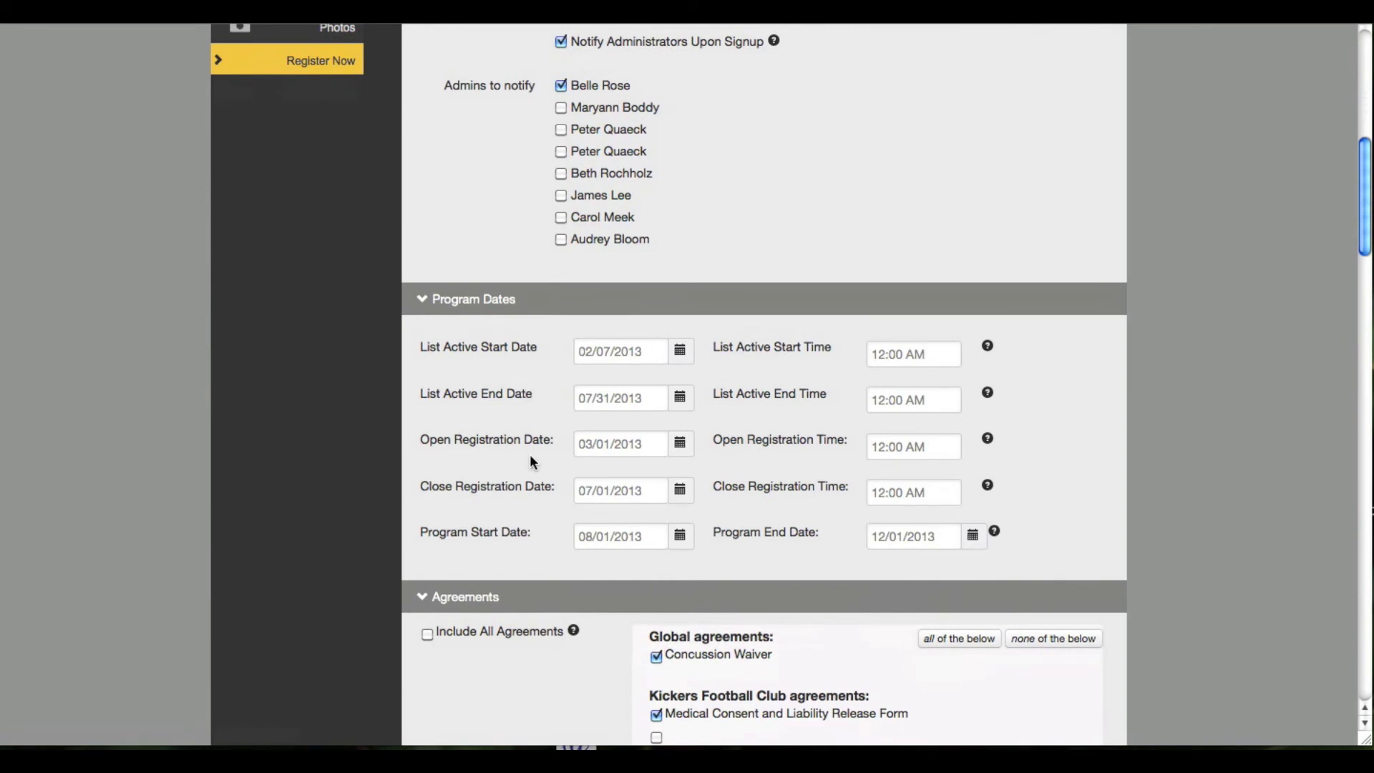
scroll(531, 460, "down", 1)
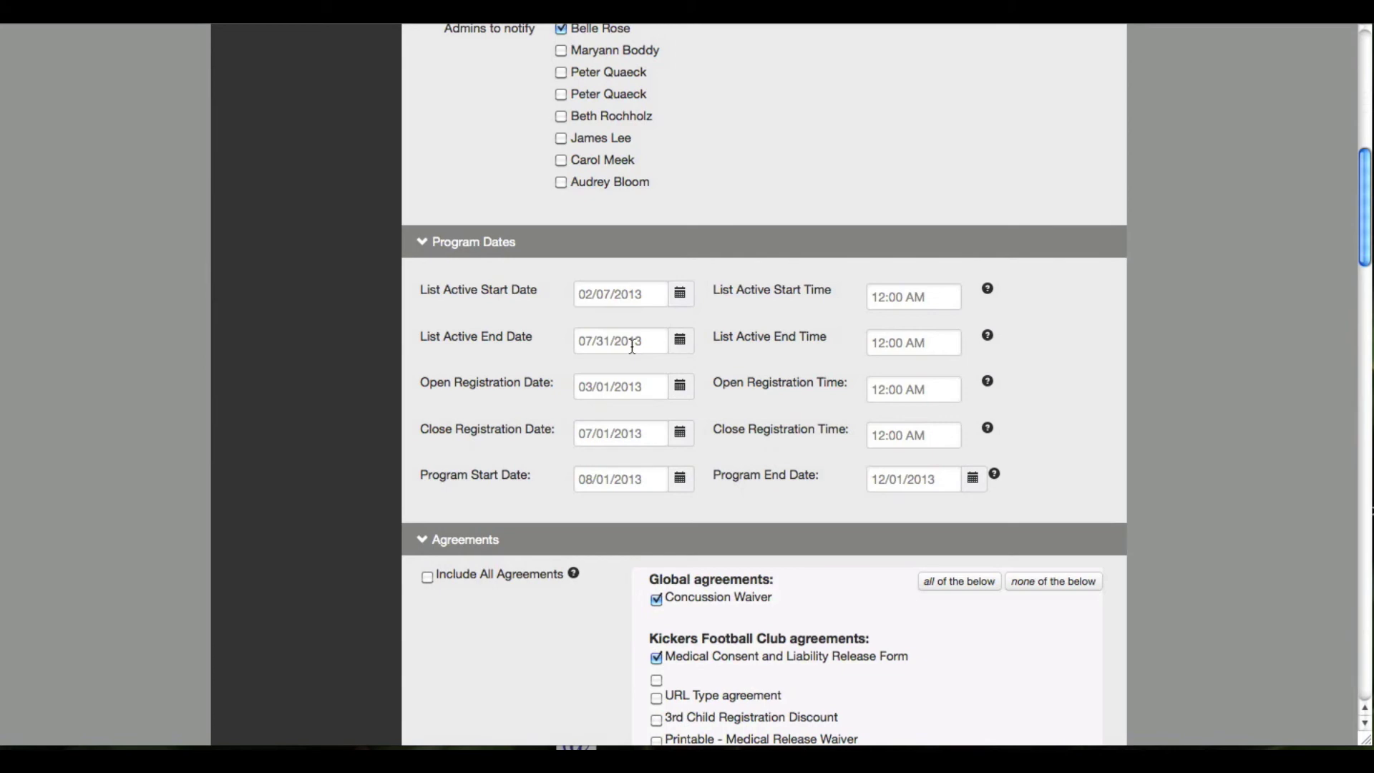
scroll(497, 386, "down", 5)
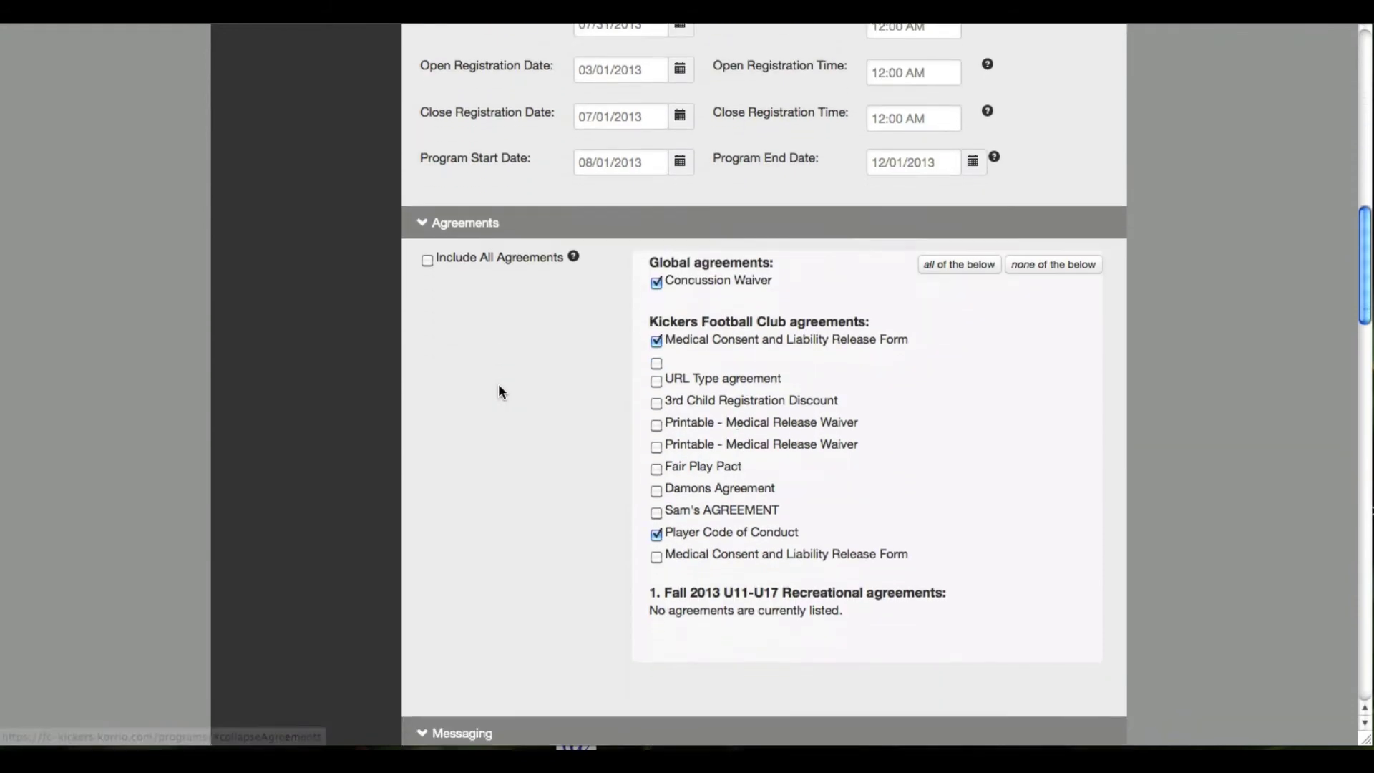
left_click(657, 255)
left_click(656, 252)
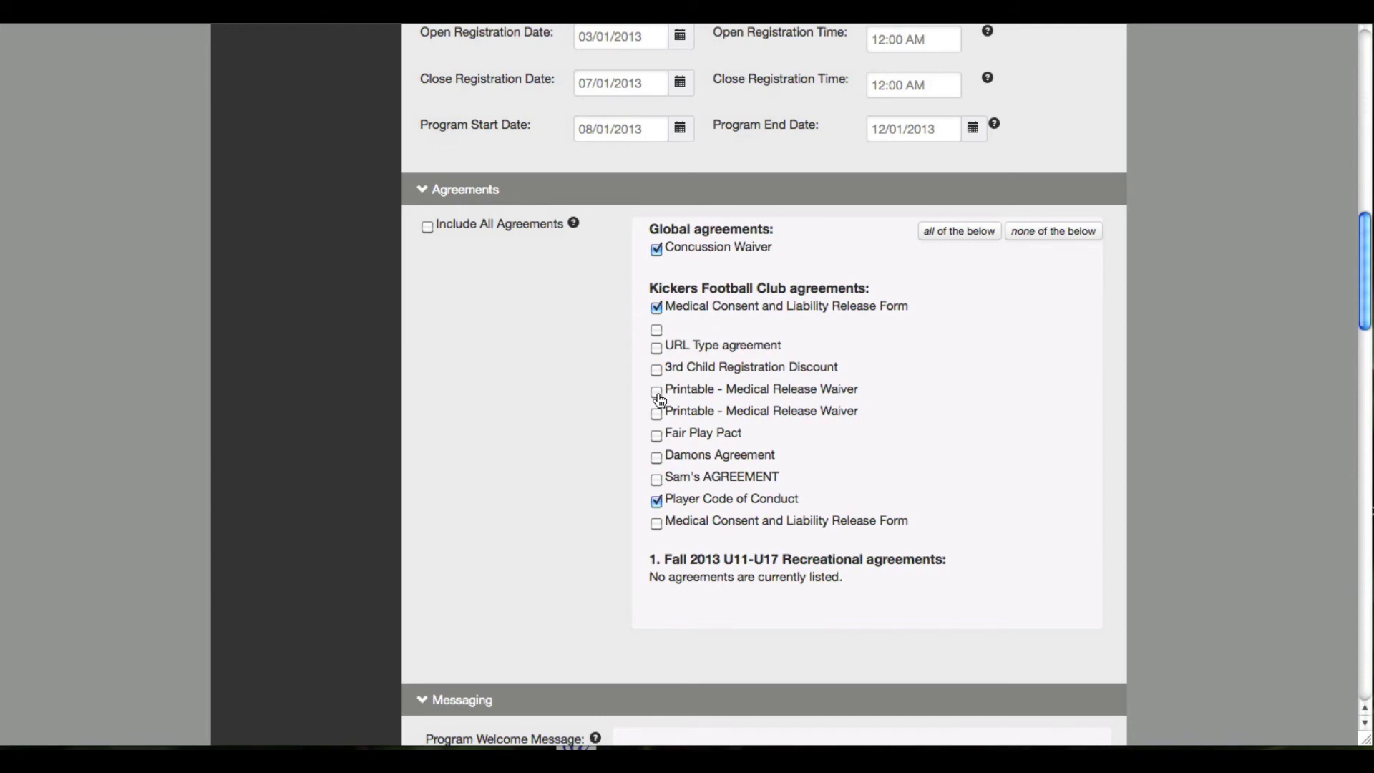
- Review the program's welcome message, eligibility, custom field and restriction settings
scroll(659, 400, "down", 7)
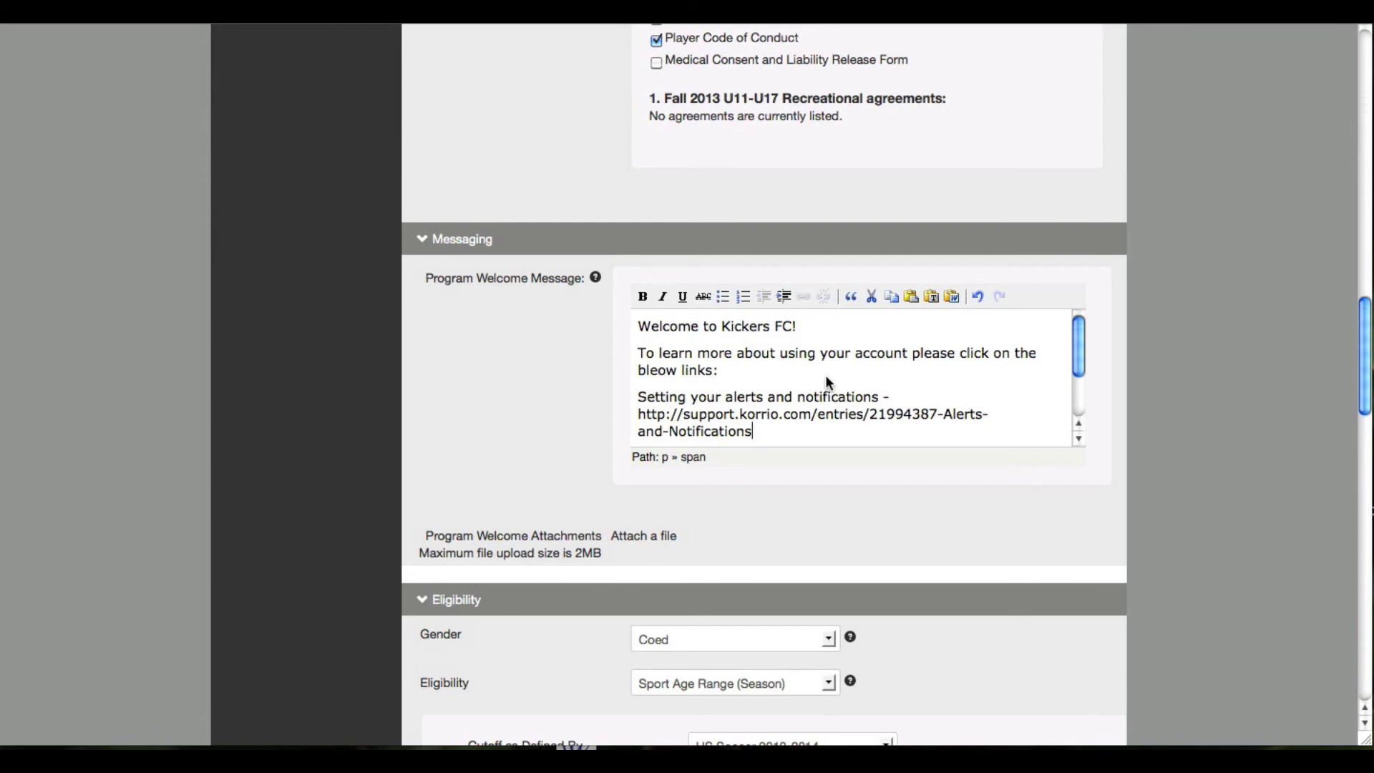
scroll(826, 375, "down", 2)
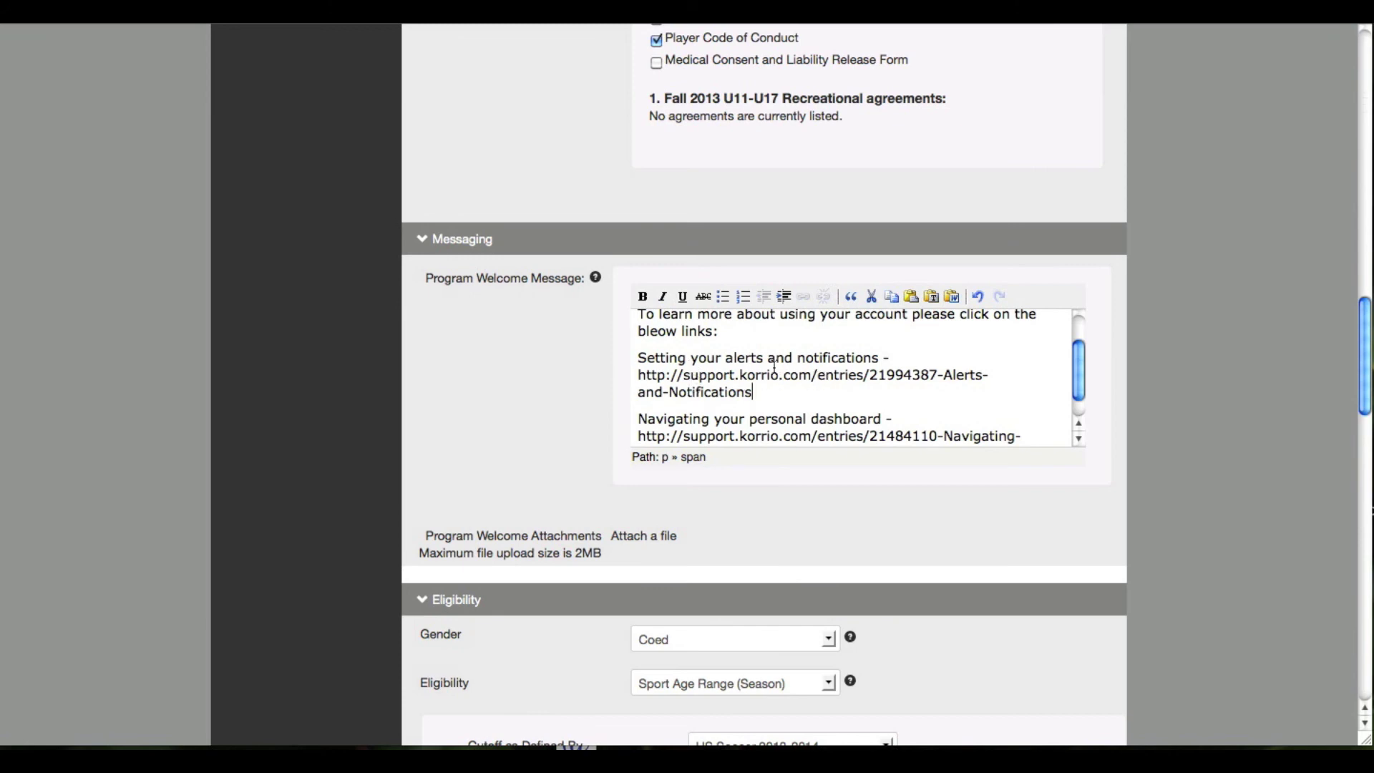
scroll(908, 374, "down", 1)
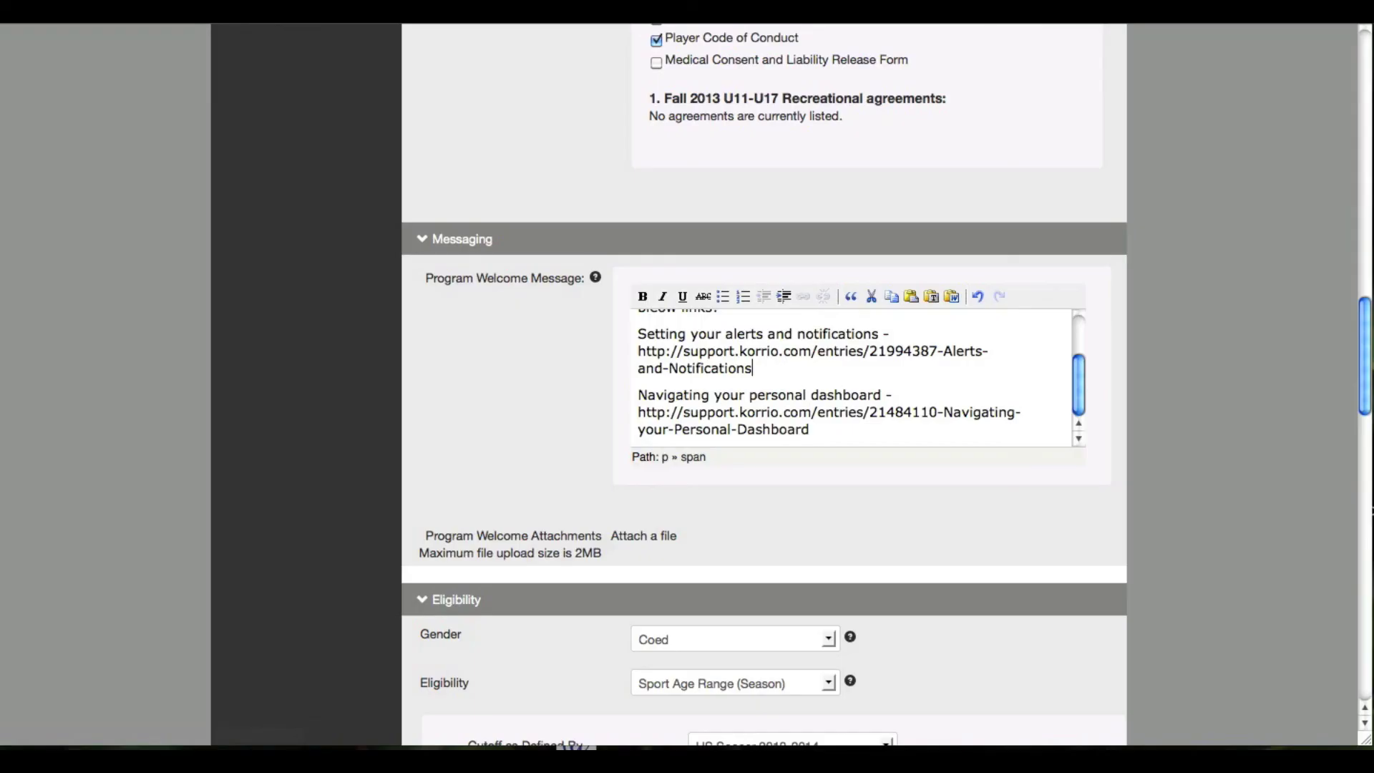
scroll(1102, 530, "down", 3)
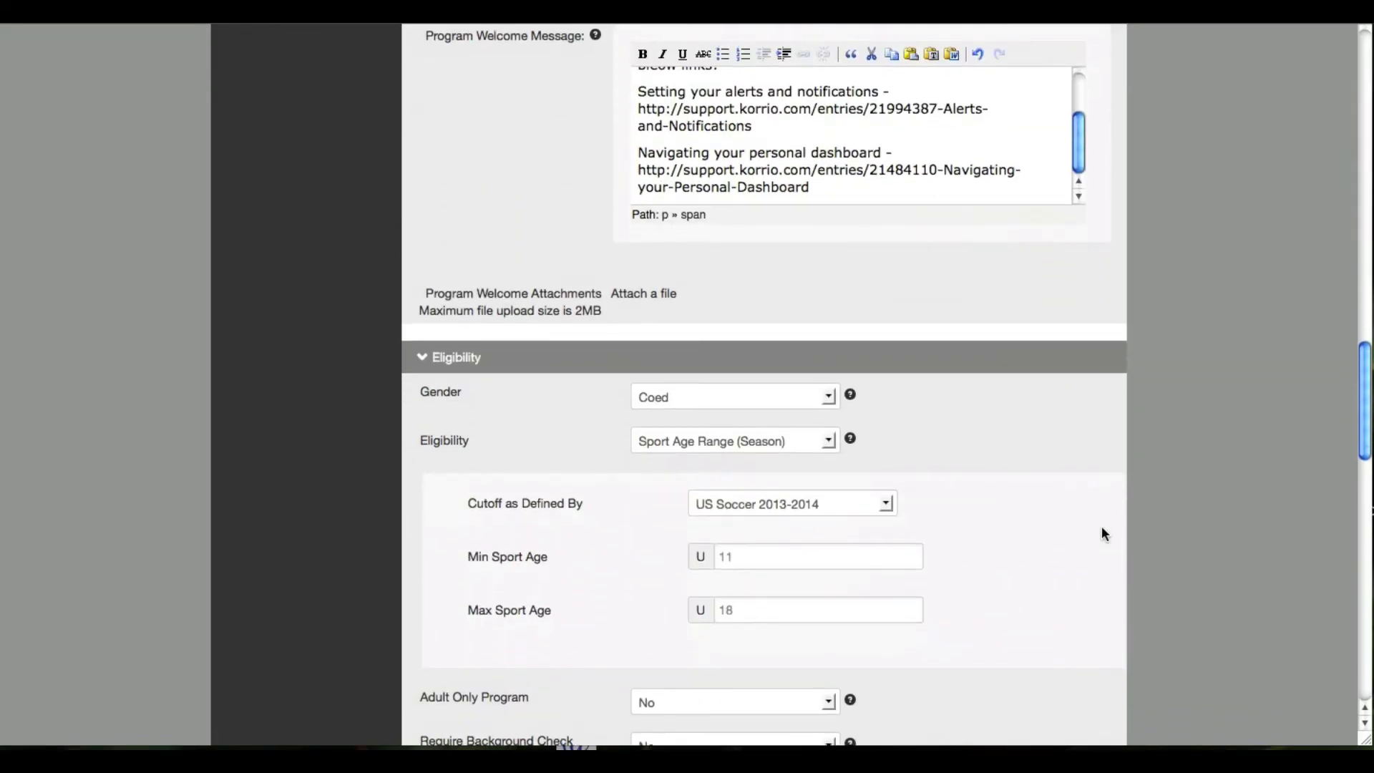
scroll(1101, 533, "down", 1)
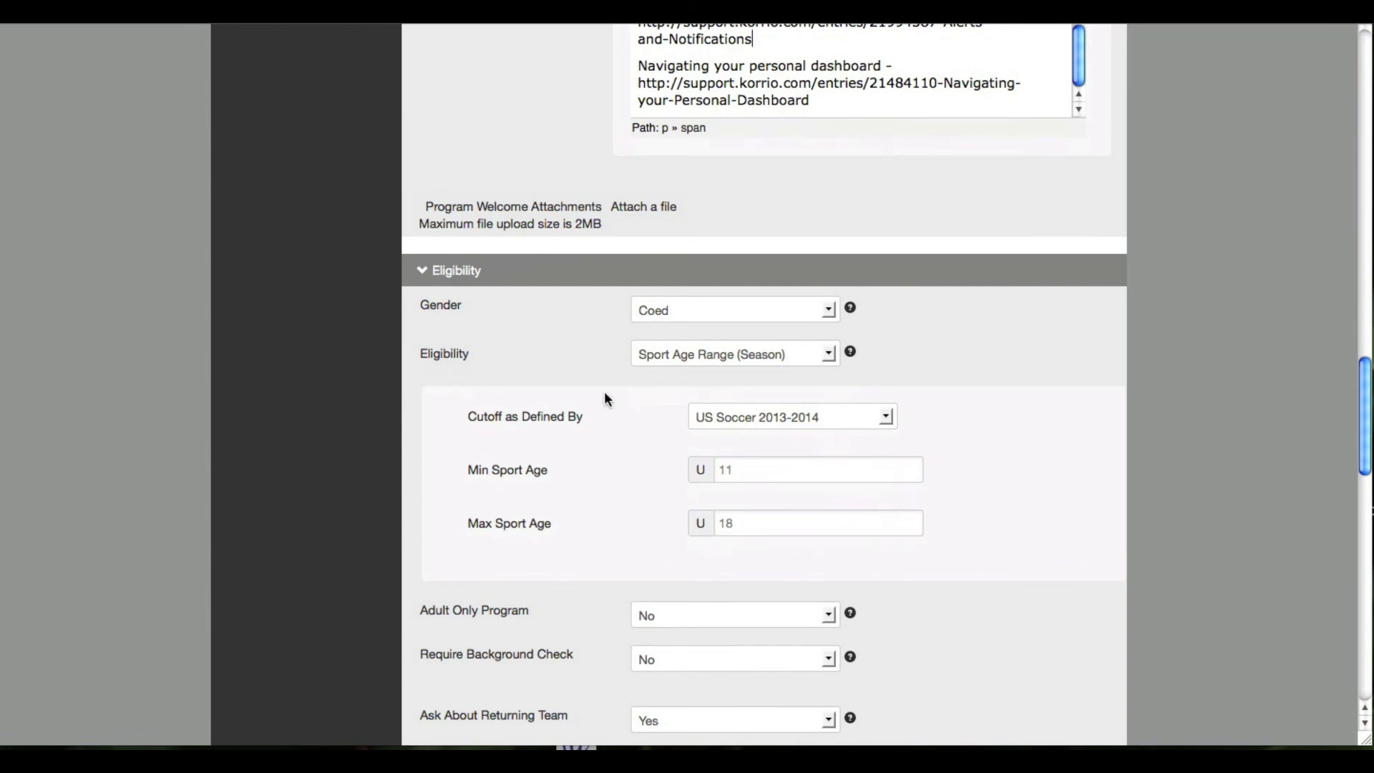
scroll(604, 393, "down", 3)
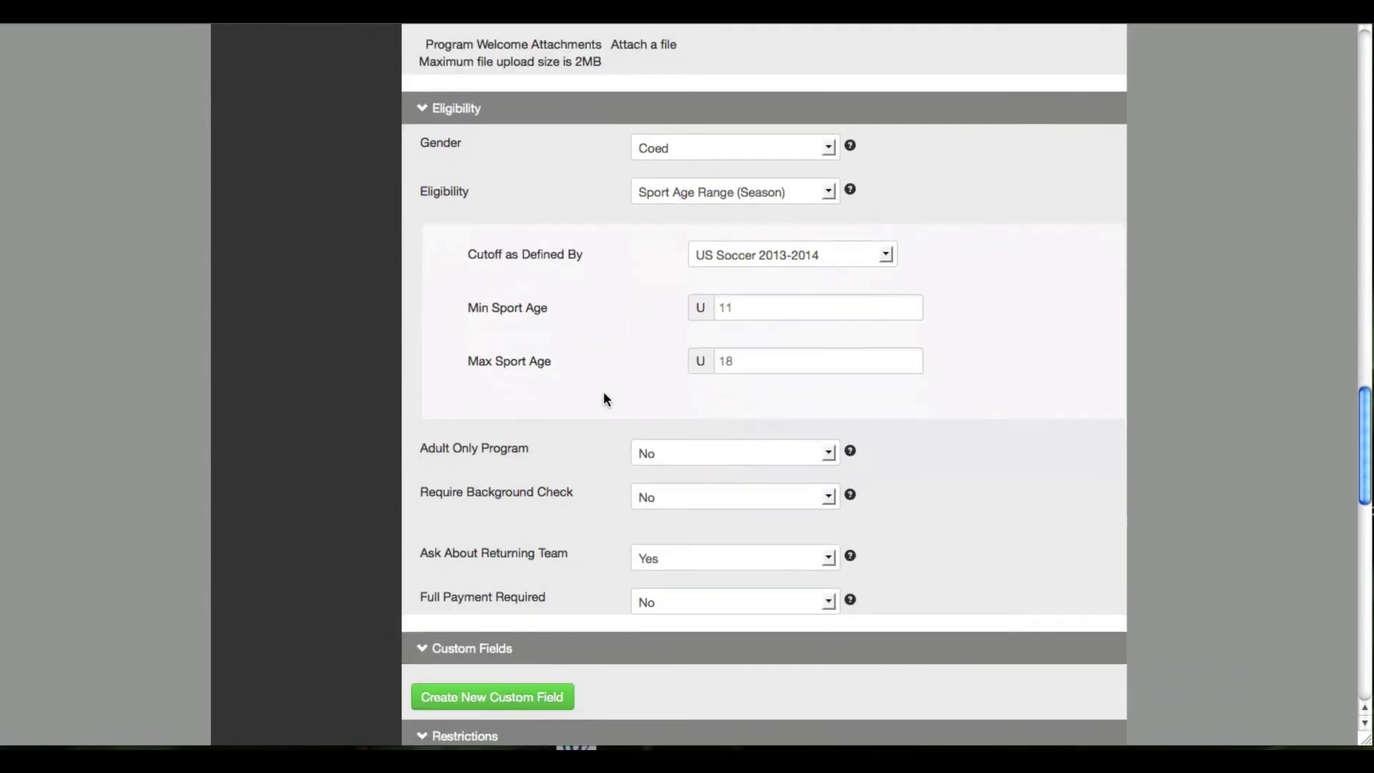
scroll(601, 394, "down", 3)
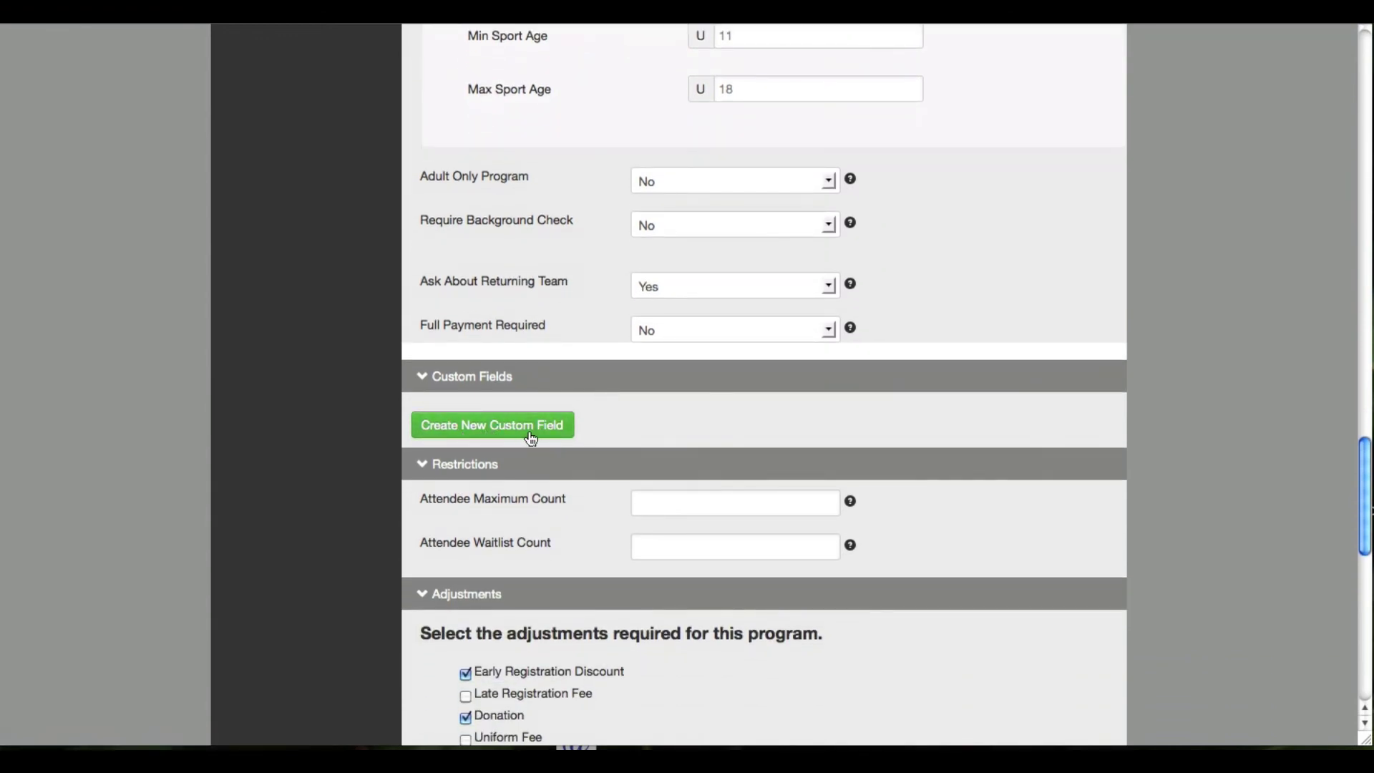
- Remove the Donation adjustment from the program, keeping Early Registration Discount selected, and save the program
scroll(615, 461, "down", 3)
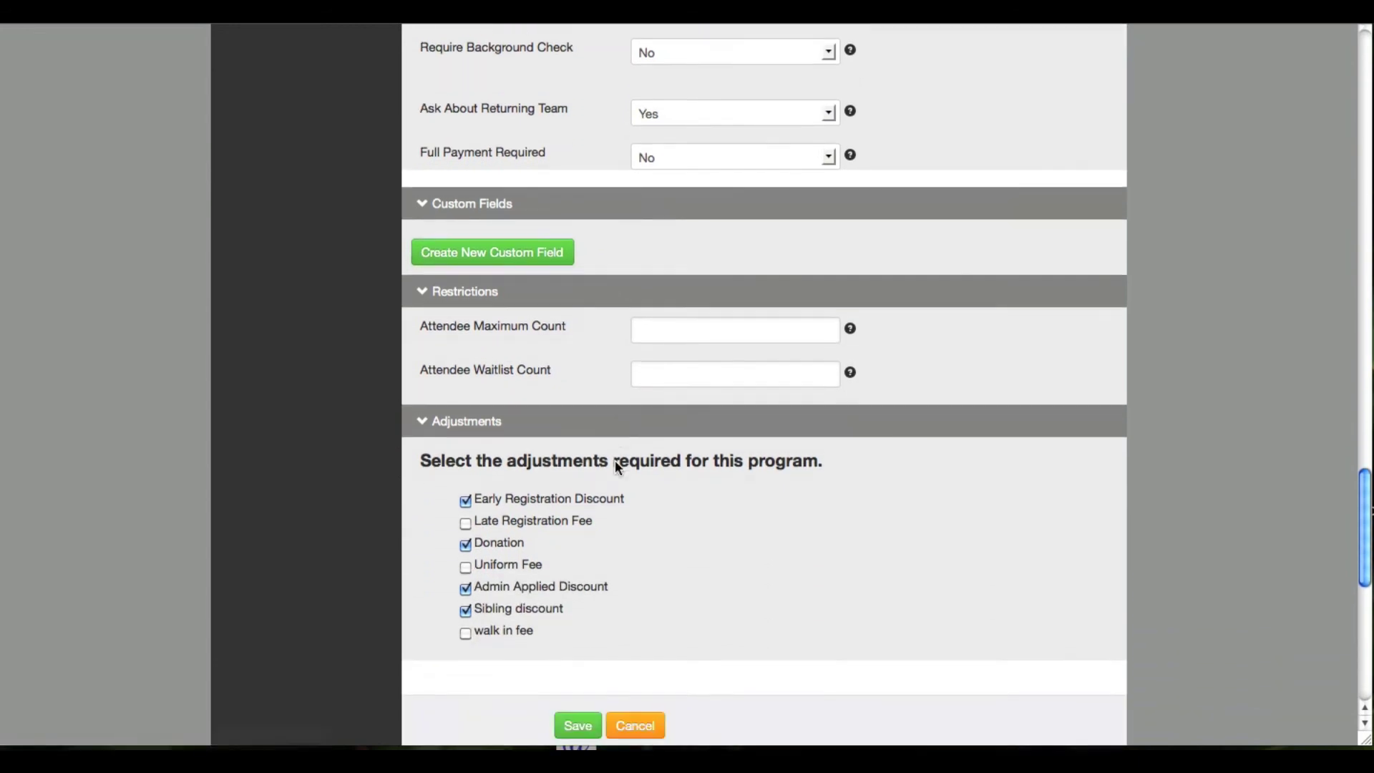
left_click(466, 474)
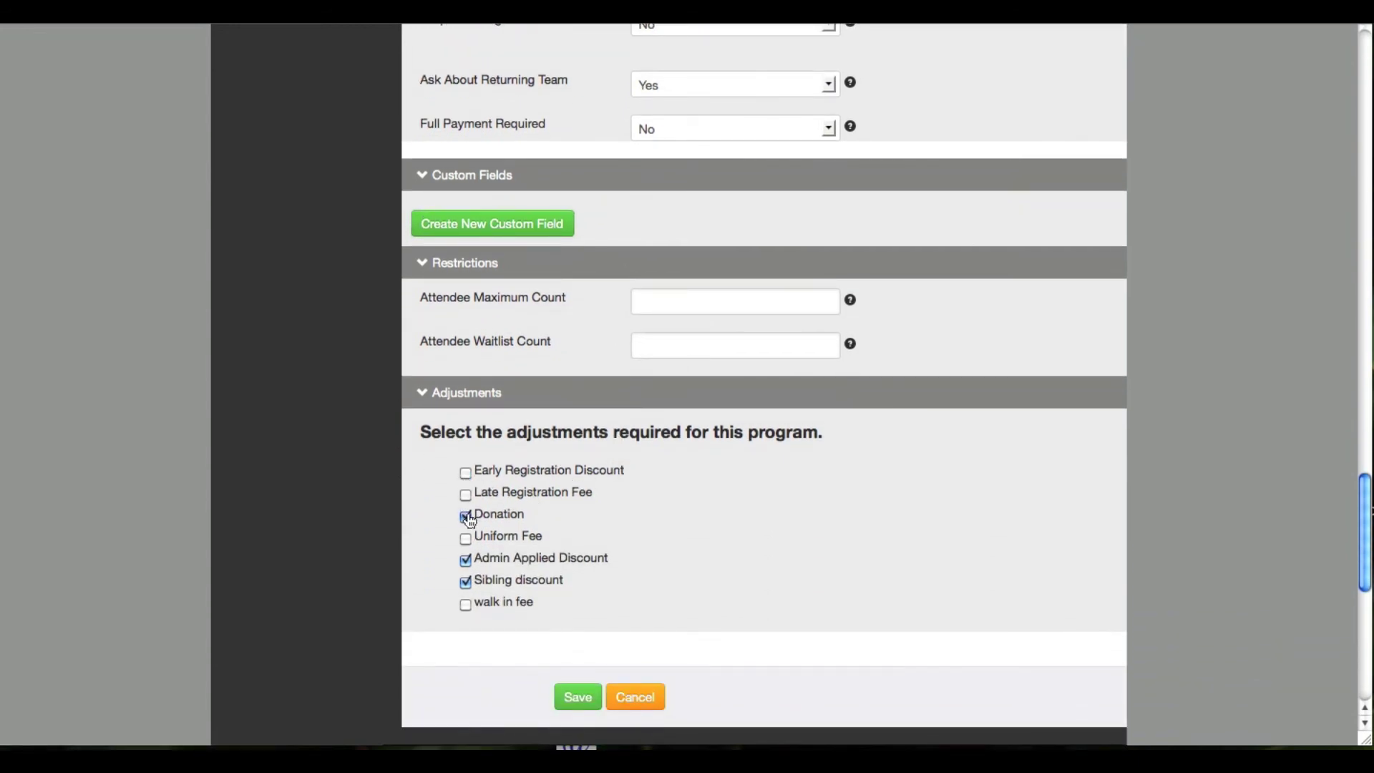
left_click(466, 474)
scroll(641, 590, "down", 1)
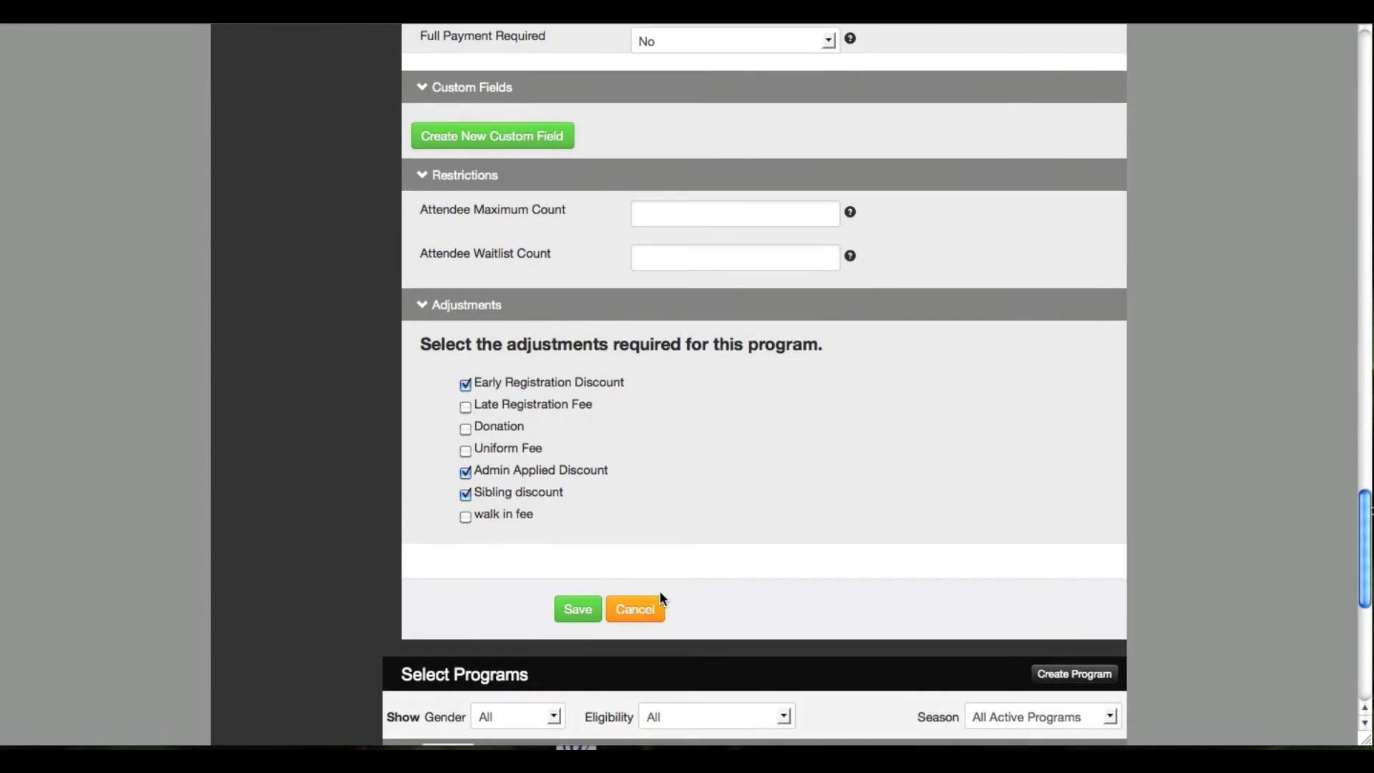
left_click(576, 605)
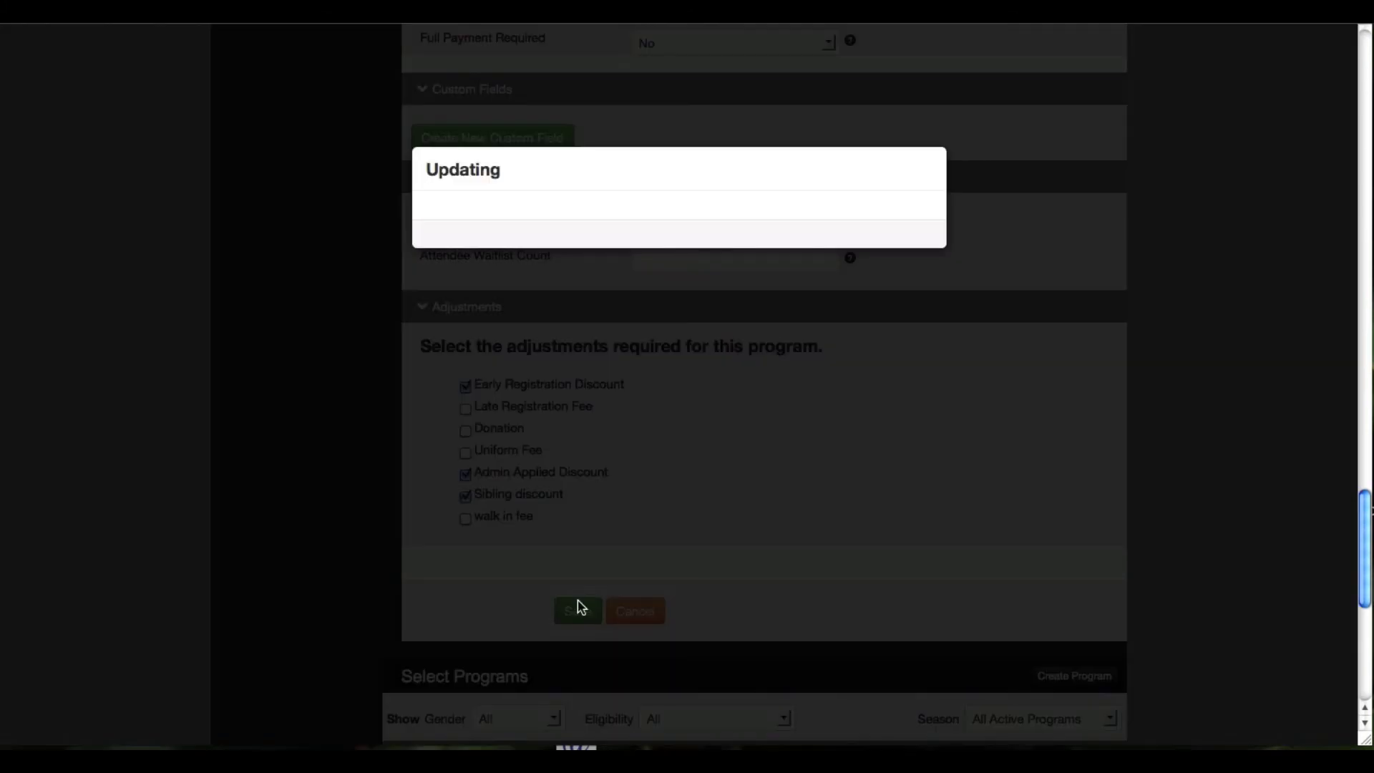